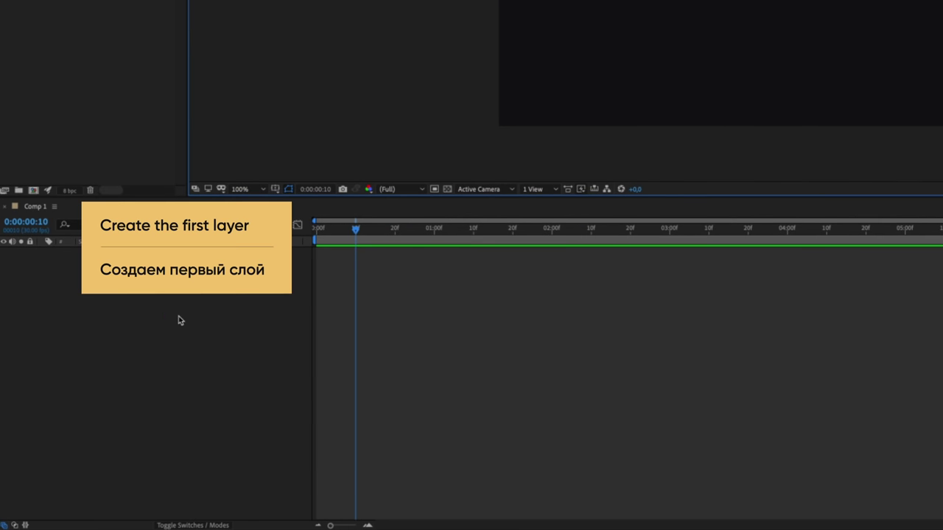
Create a new shape layer in Comp 1
right_click(112, 398)
mouse_move(127, 403)
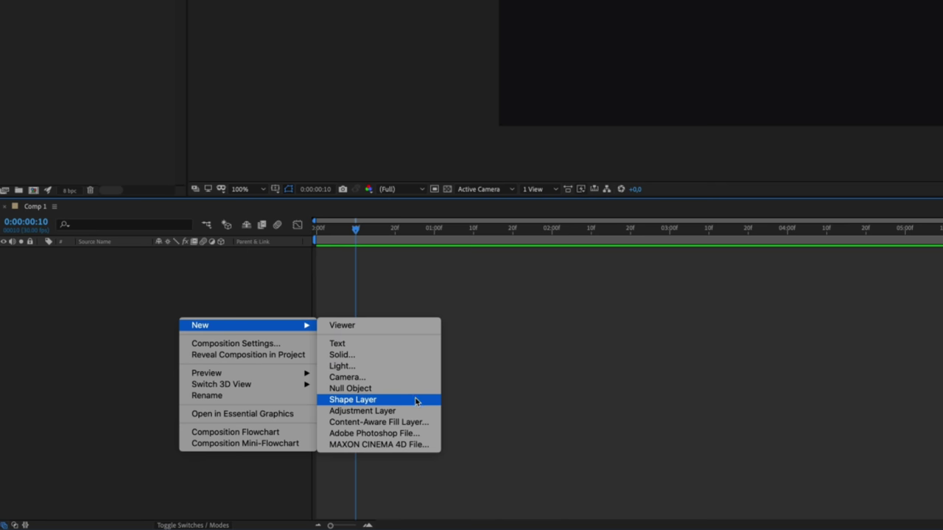
left_click(416, 400)
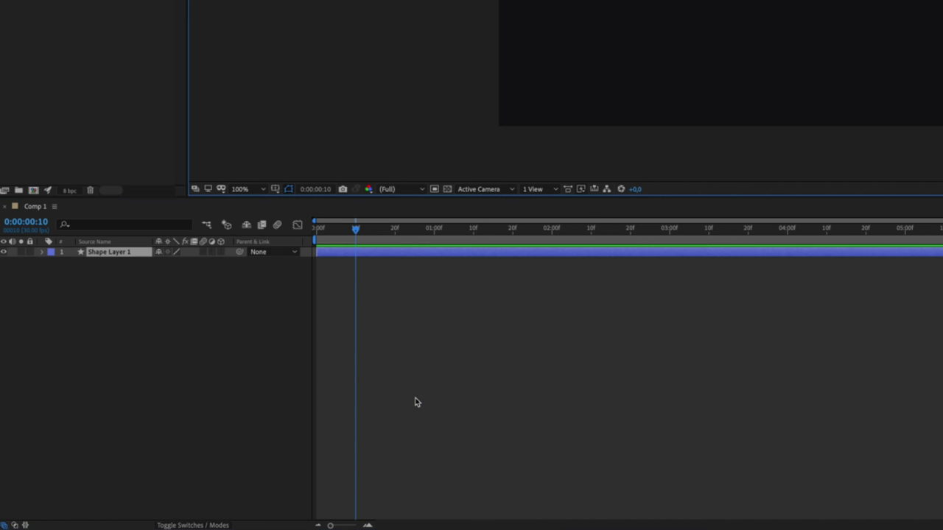
Add an ellipse path and a stroke to Shape Layer 1's contents
left_click(42, 252)
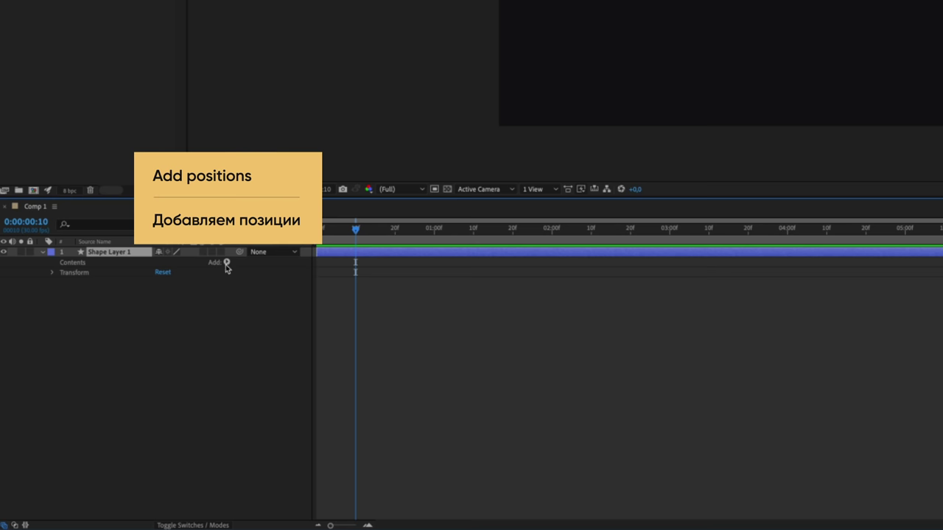
left_click(227, 263)
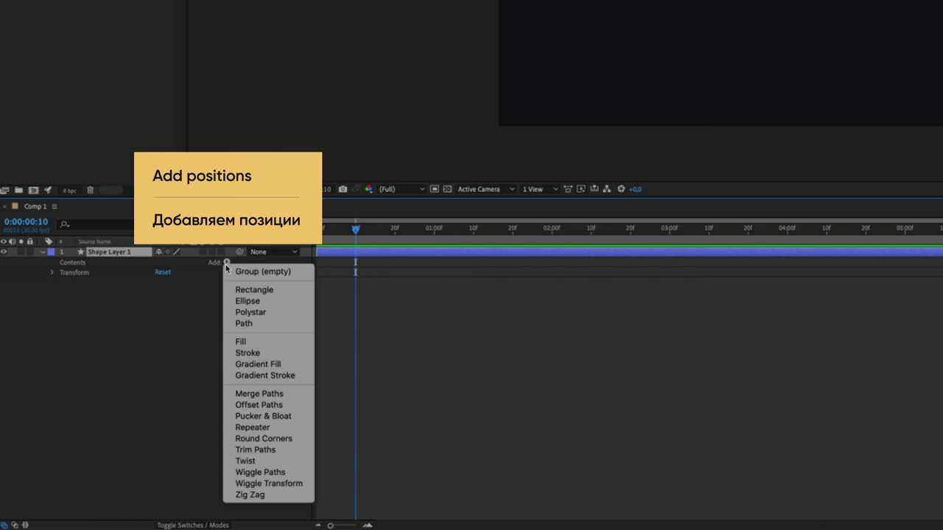
left_click(284, 304)
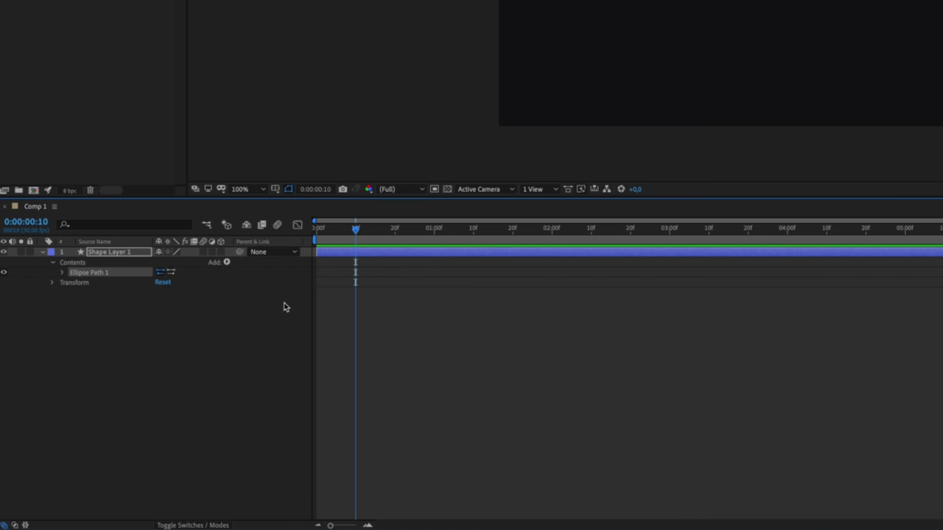
left_click(227, 263)
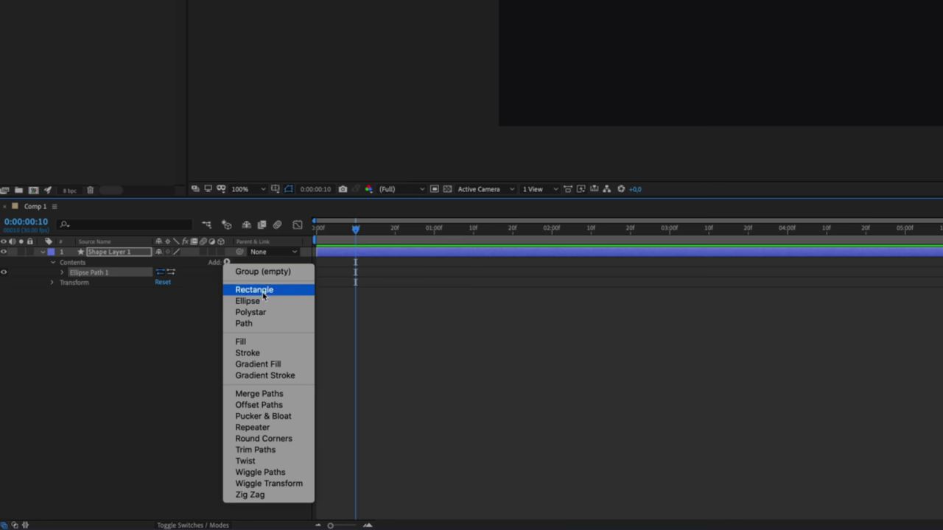
left_click(281, 353)
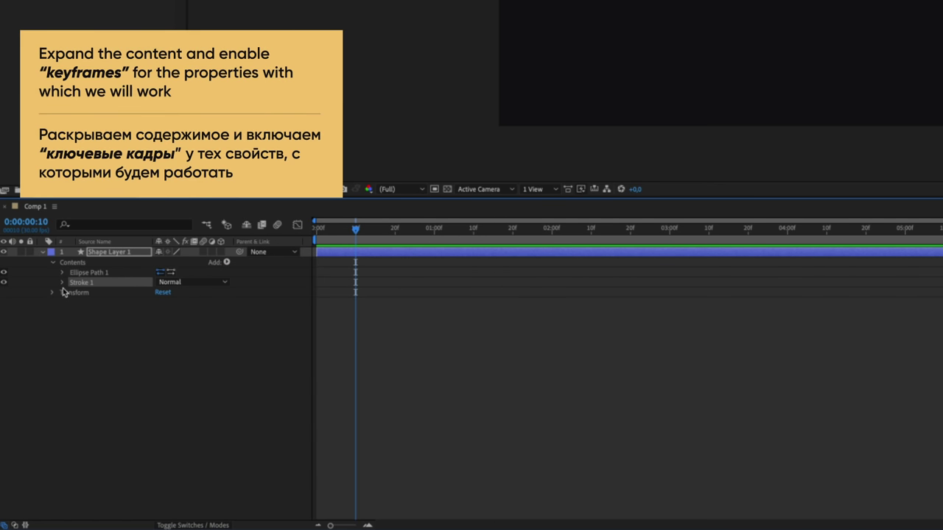
Set keyframes for Stroke Width, Scale and Opacity at 0:00:00:10, then show only animated properties with U
left_click(63, 283)
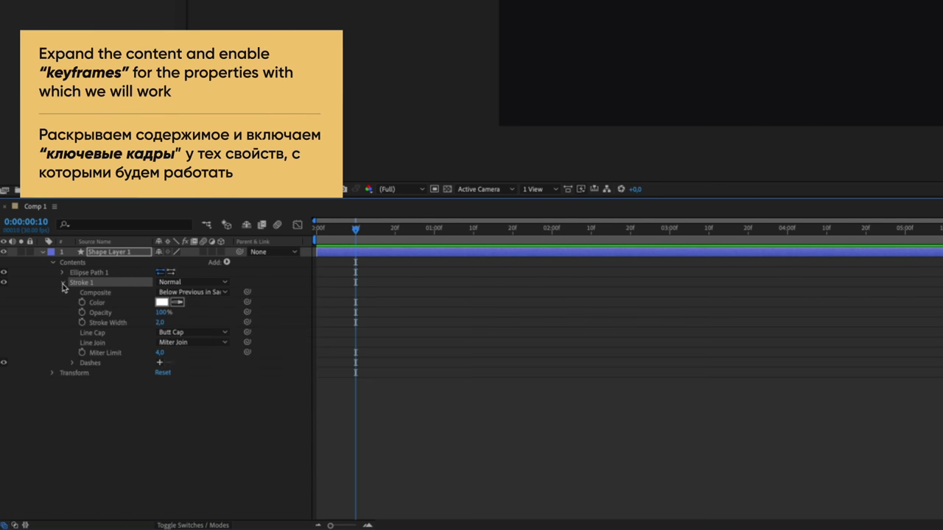
left_click(82, 322)
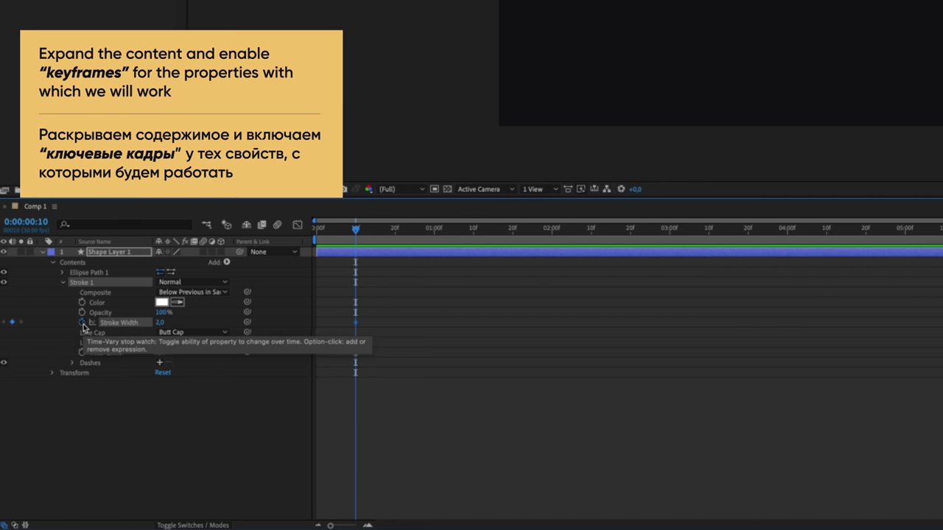
left_click(53, 373)
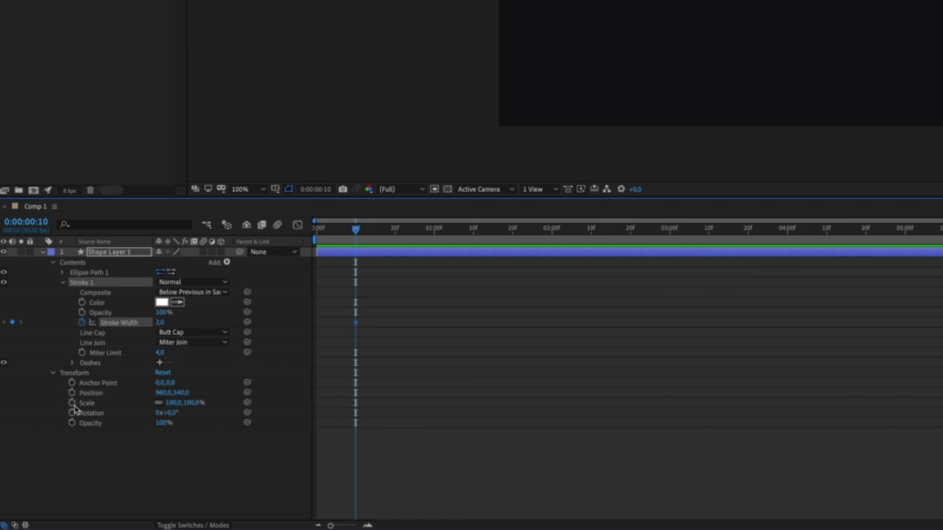
left_click(72, 403)
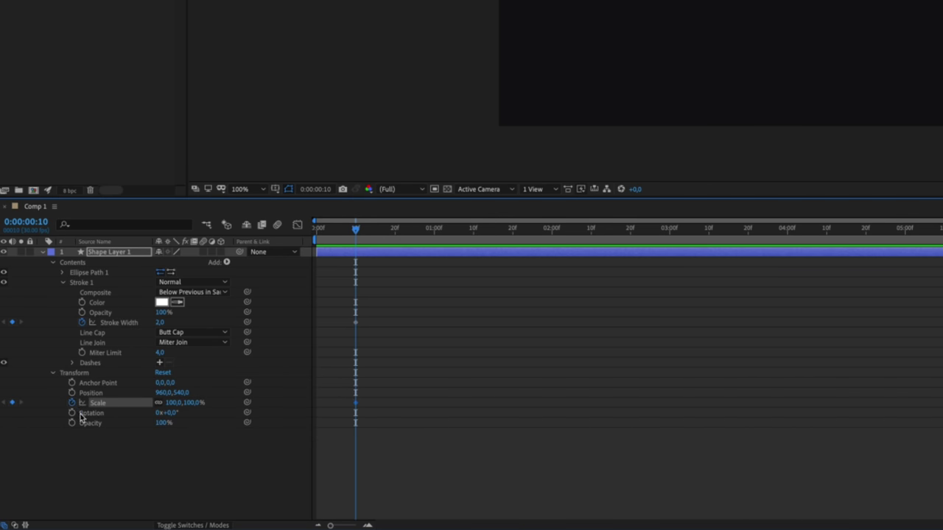
left_click(72, 424)
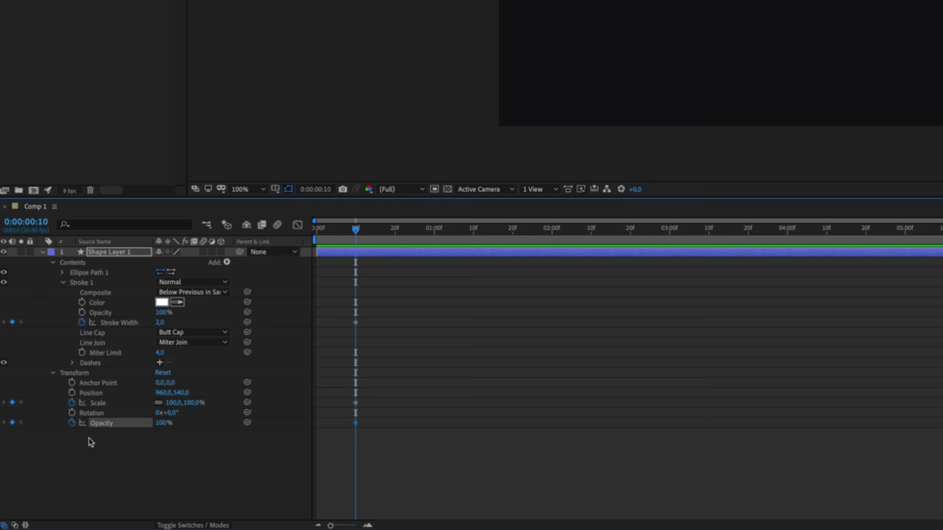
key("u")
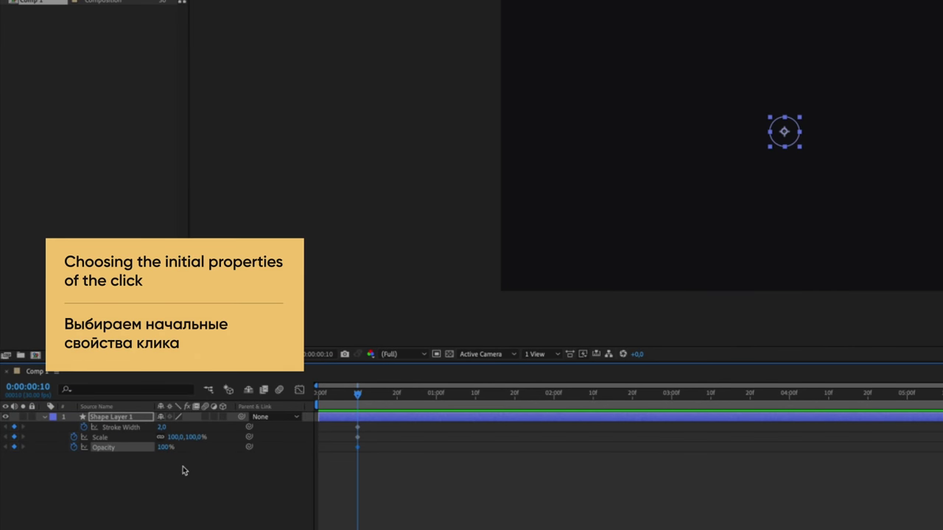
Make the ring start with Stroke Width 40 and Scale 0%
left_click(163, 427)
type("0")
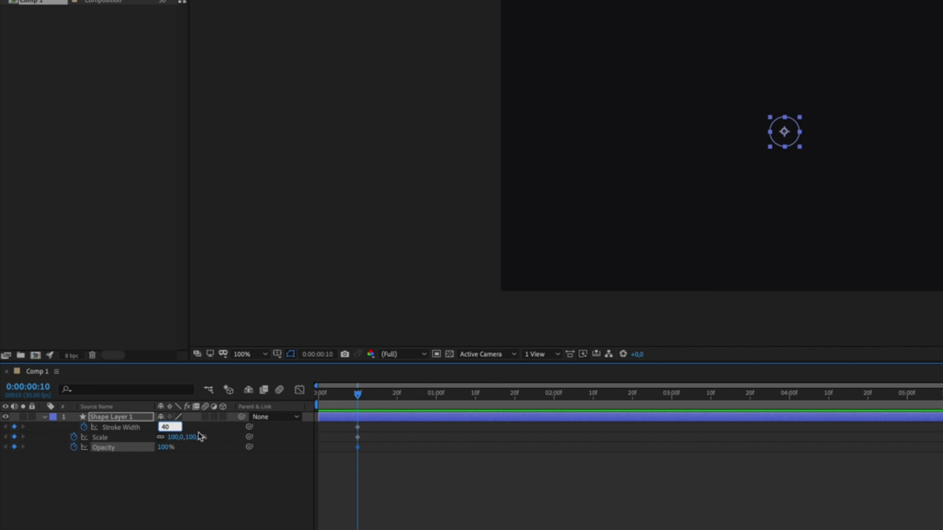
key("Return")
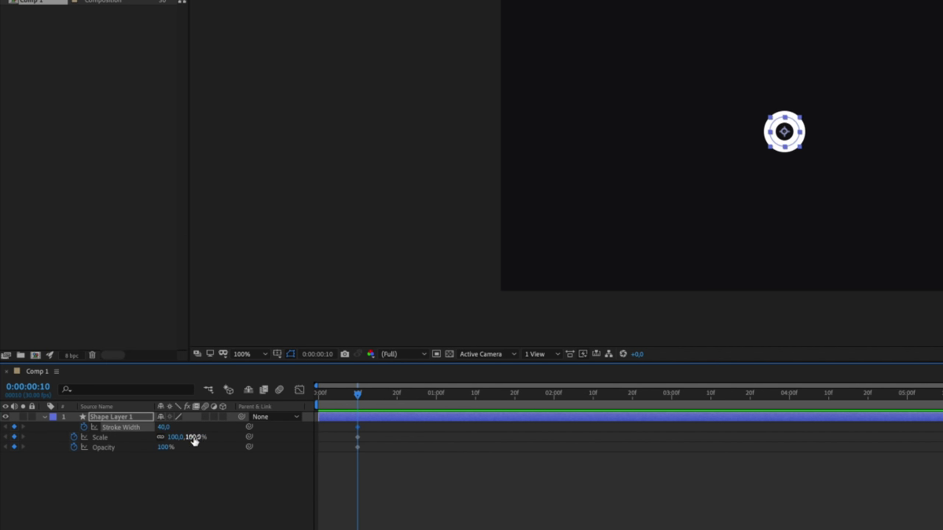
left_click(194, 438)
type("0")
key("Return")
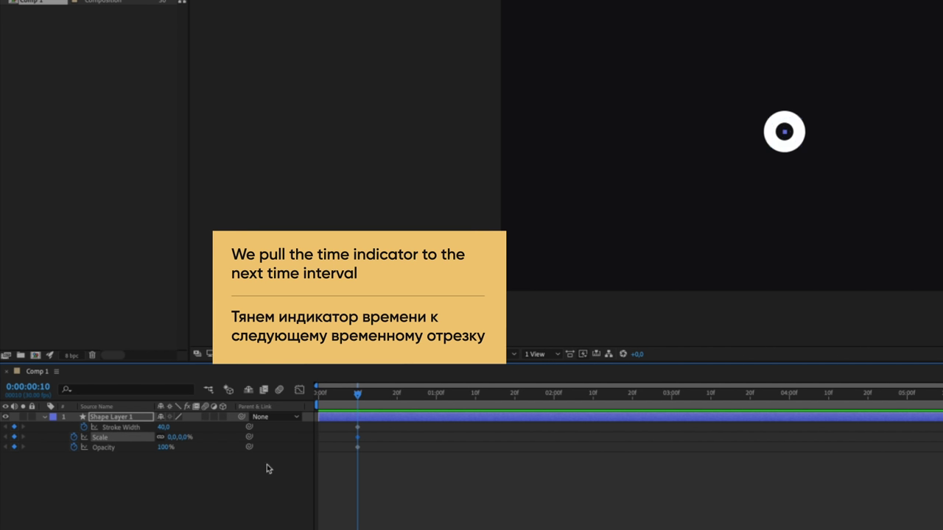
At 0:00:01:10, key Stroke Width 0, Scale 300% and an Opacity keyframe at 100%
left_click_drag(357, 396, 475, 396)
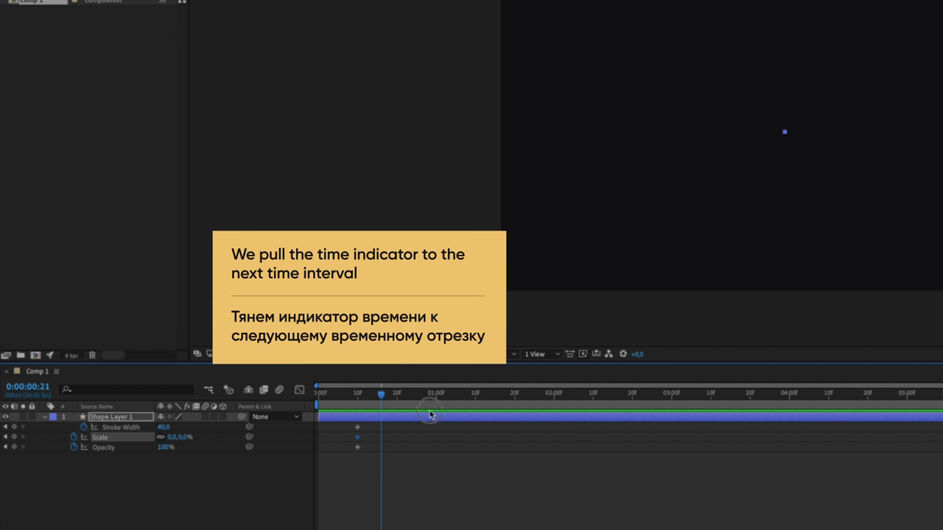
left_click(163, 428)
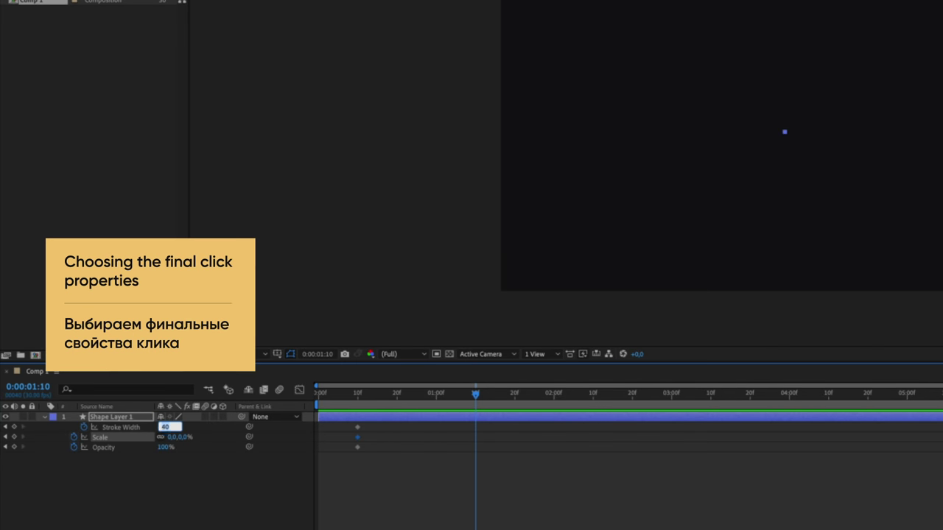
type("0")
left_click(185, 438)
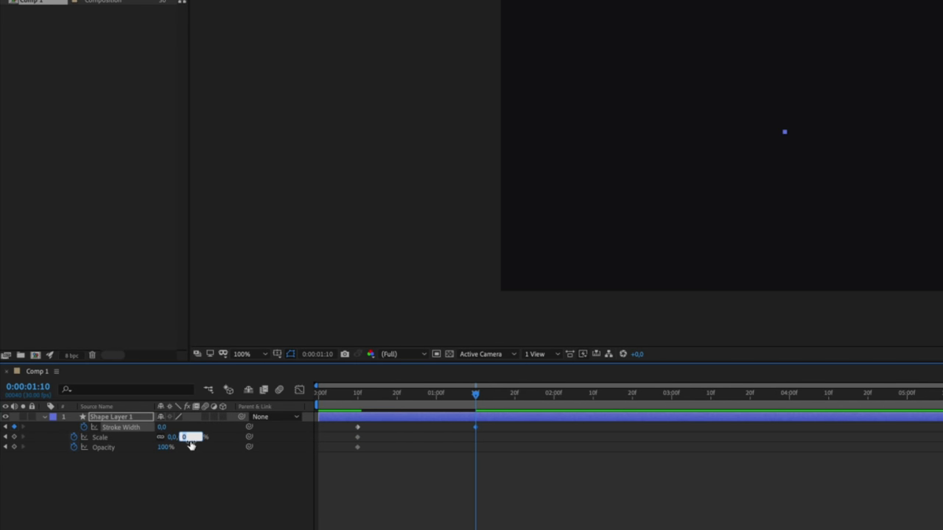
type("300")
key("Return")
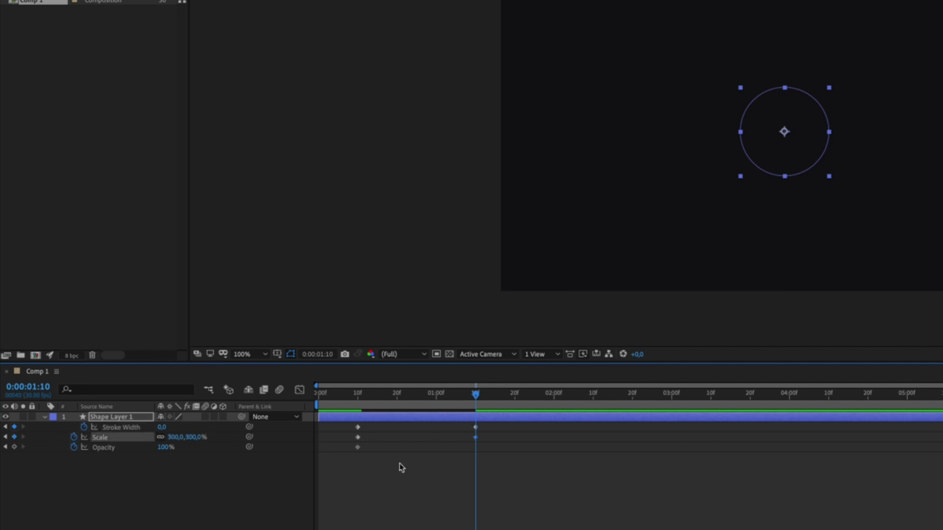
left_click(14, 447)
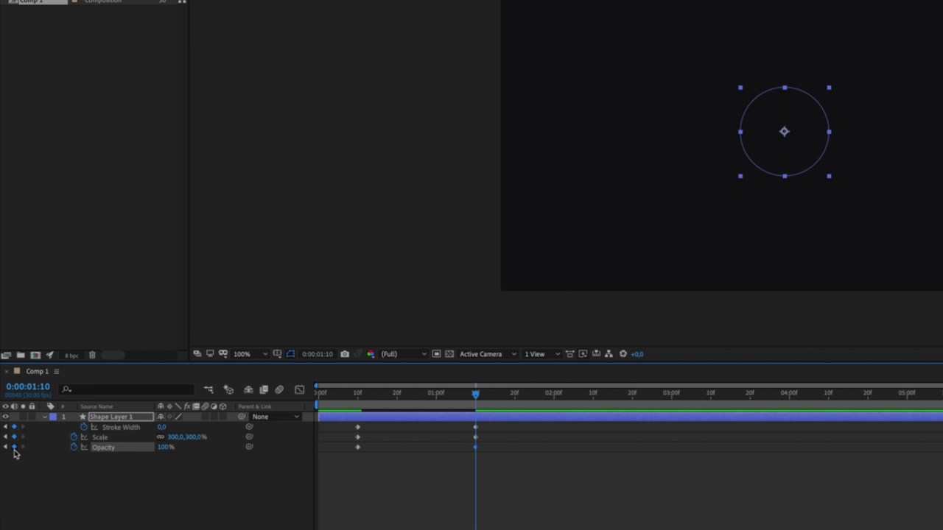
Select all six keyframes and view them in the Graph Editor as speed graphs
left_click(485, 461)
left_click_drag(490, 462, 345, 421)
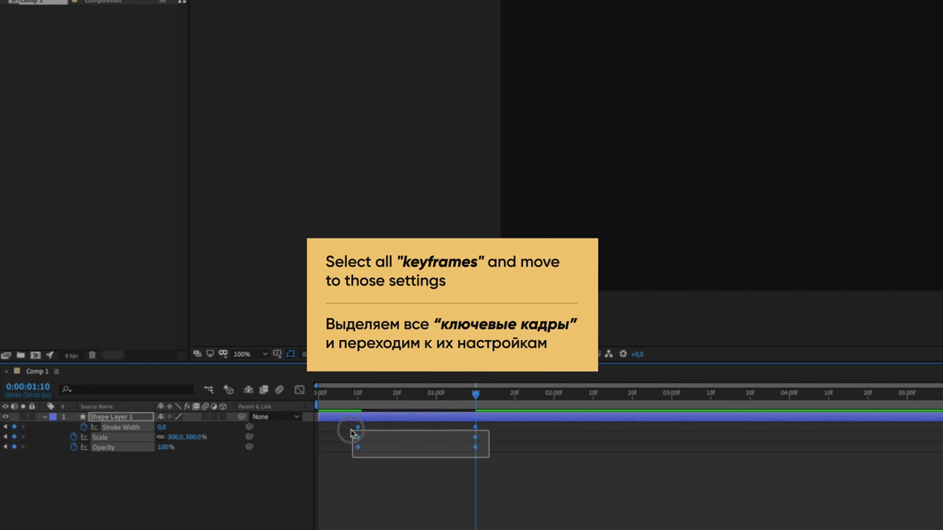
left_click(299, 391)
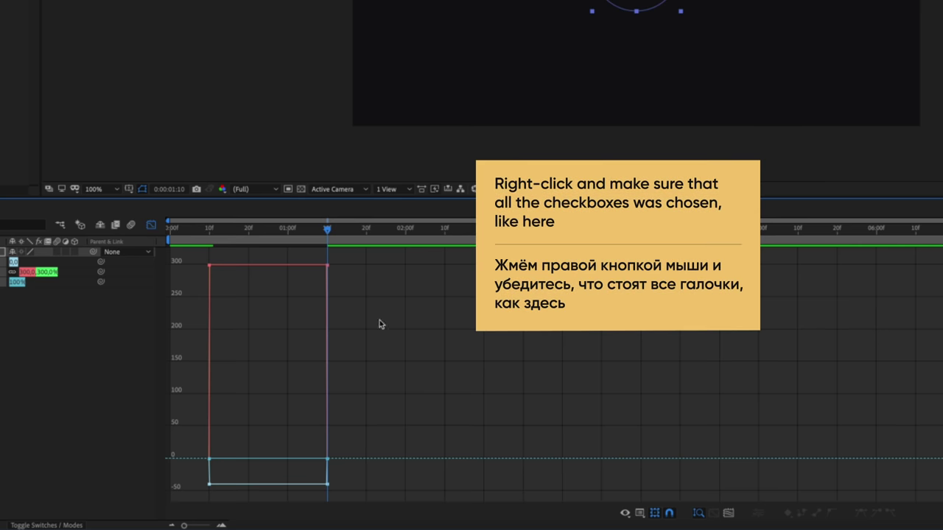
right_click(547, 333)
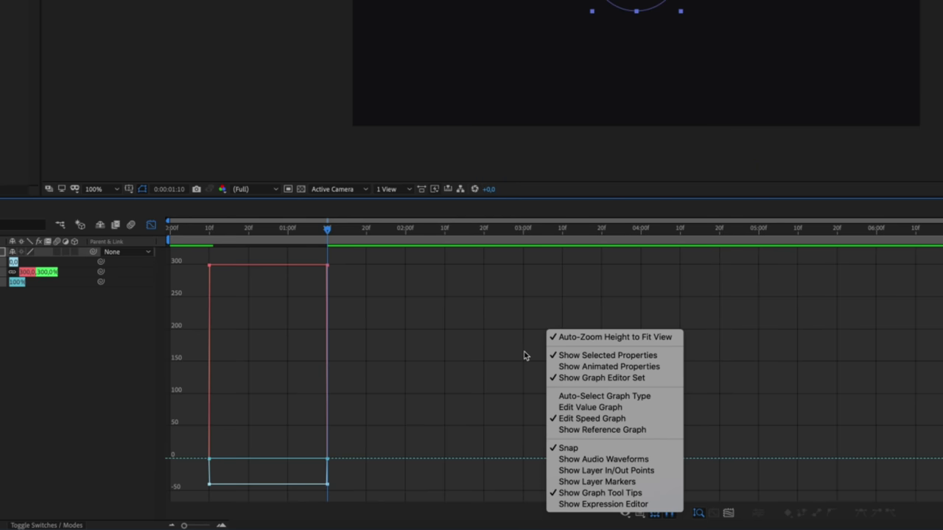
left_click(525, 356)
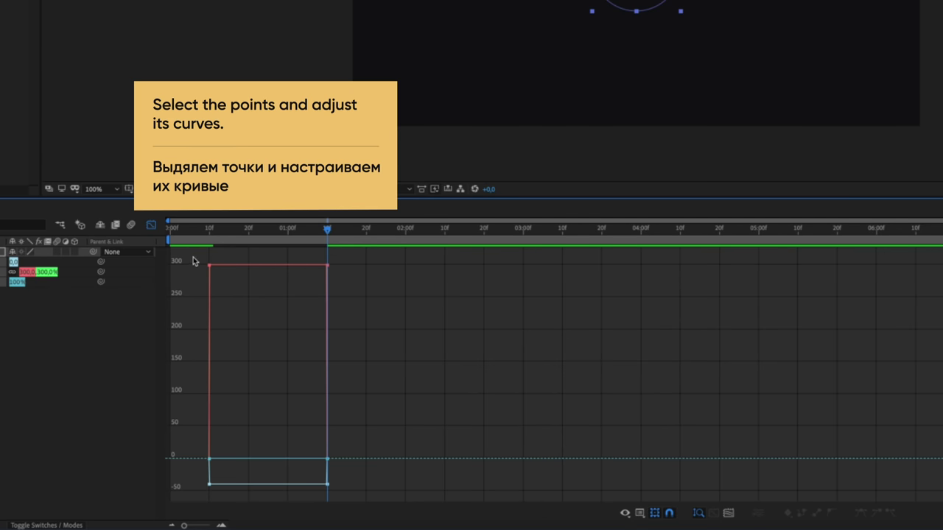
Apply Easy Ease to all keyframes and increase influence to about 80% into the final keyframe
left_click_drag(193, 258, 370, 501)
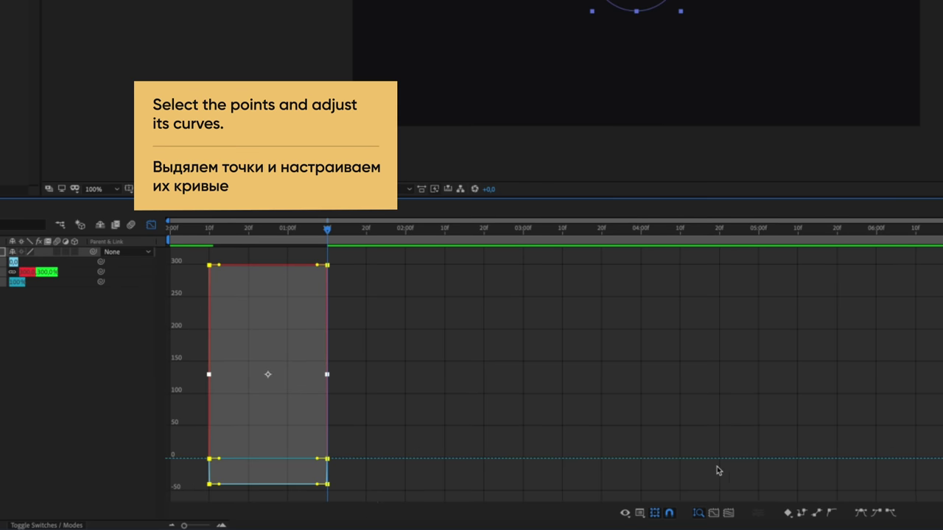
left_click(863, 515)
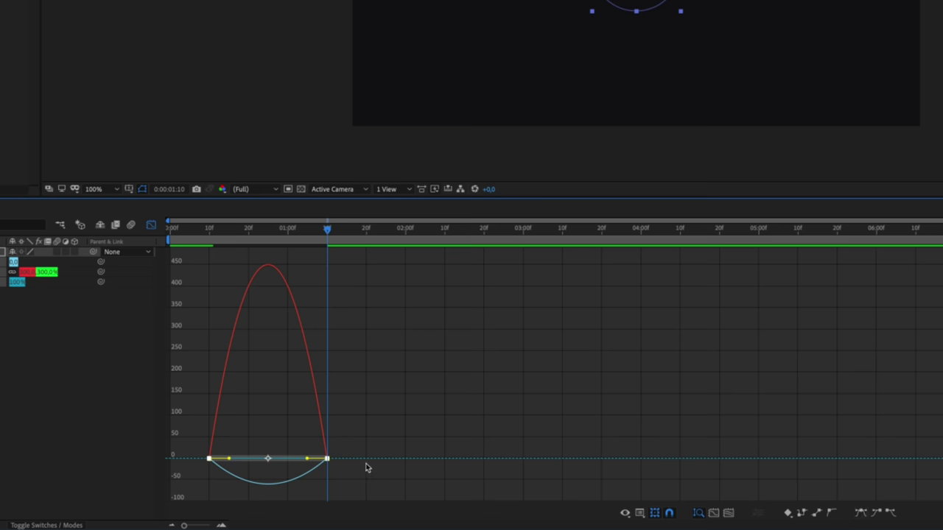
left_click_drag(308, 461, 240, 461)
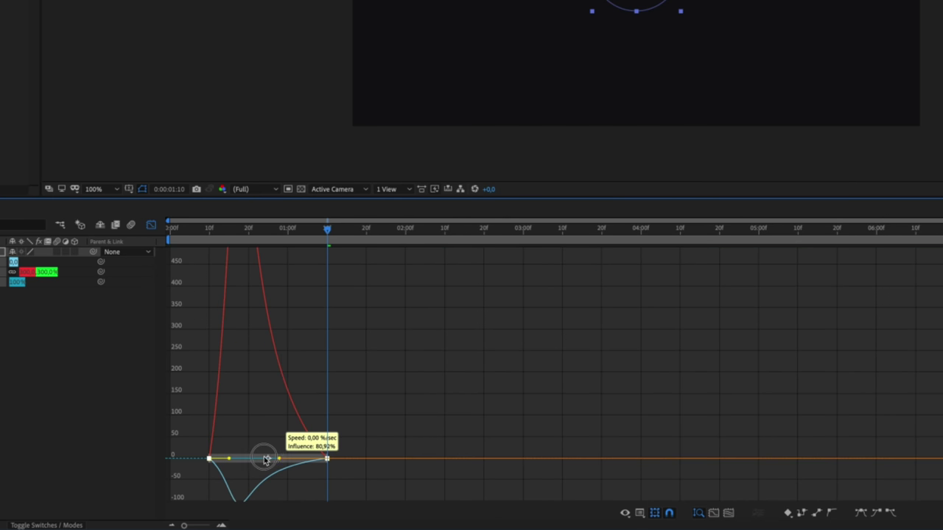
left_click(294, 375)
left_click(151, 225)
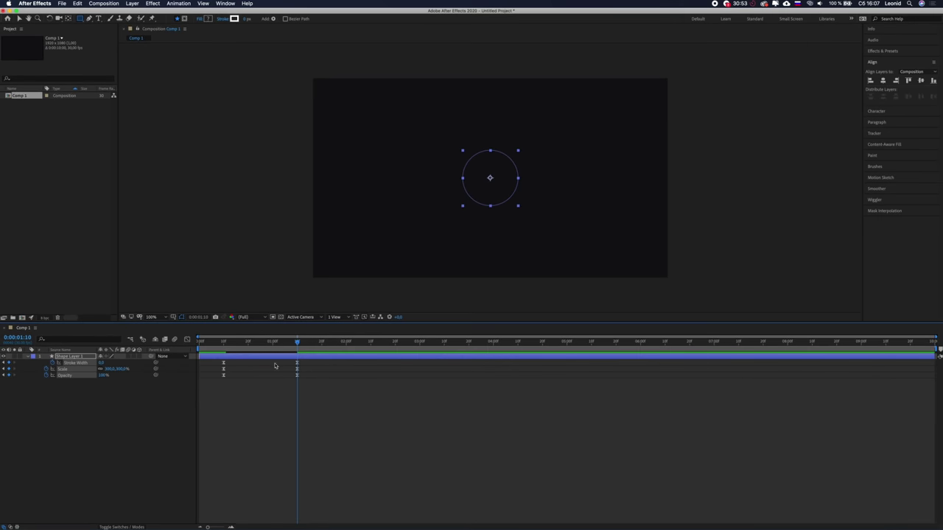
Trim the work area to the ripple's one-second span between its first and last keyframes
left_click(314, 407)
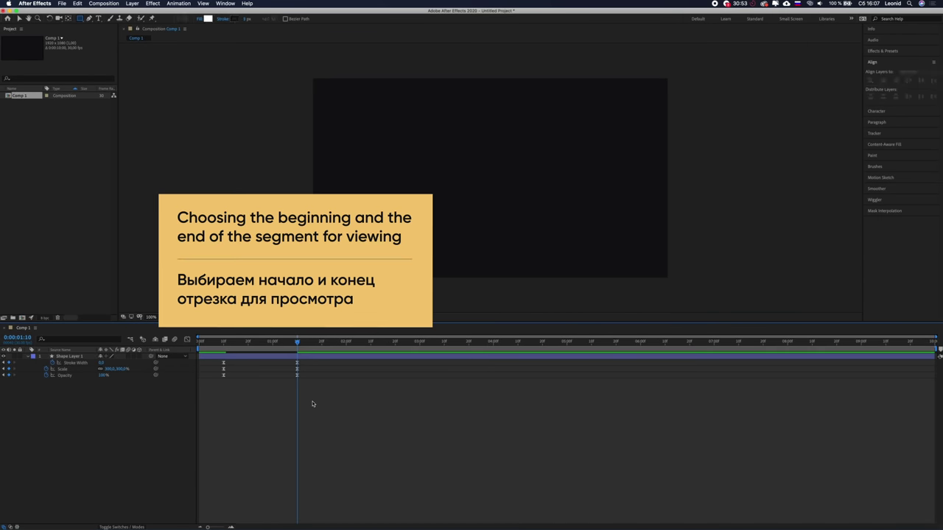
mouse_move(297, 344)
left_mouse_down()
mouse_move(222, 343)
mouse_move(302, 343)
left_mouse_up()
key("b")
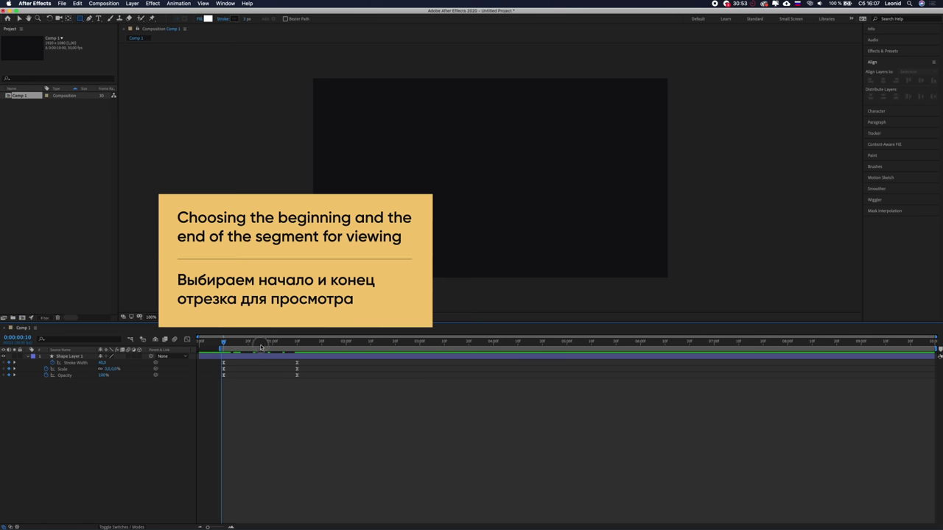
key("n")
Preview the expanding ring, then return the playhead to 0:00:00:10
key("space")
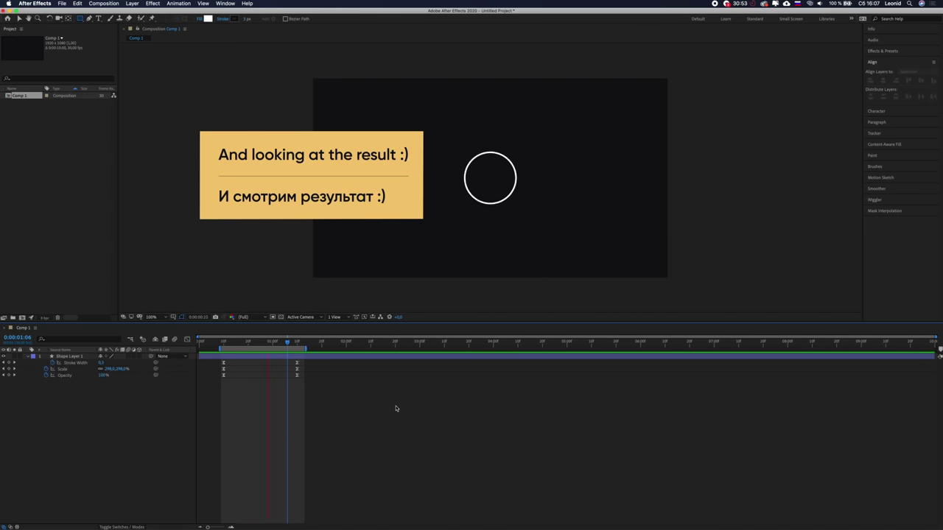
key("space")
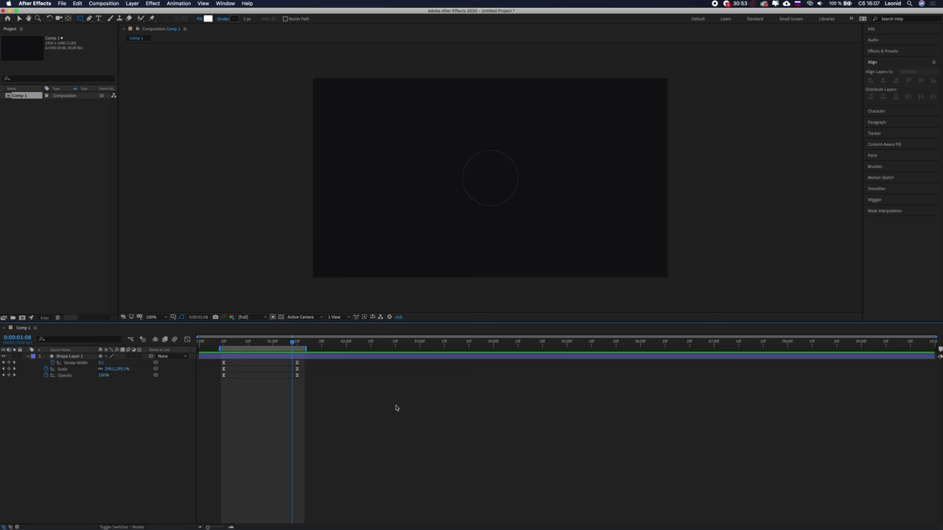
key("Page_Down")
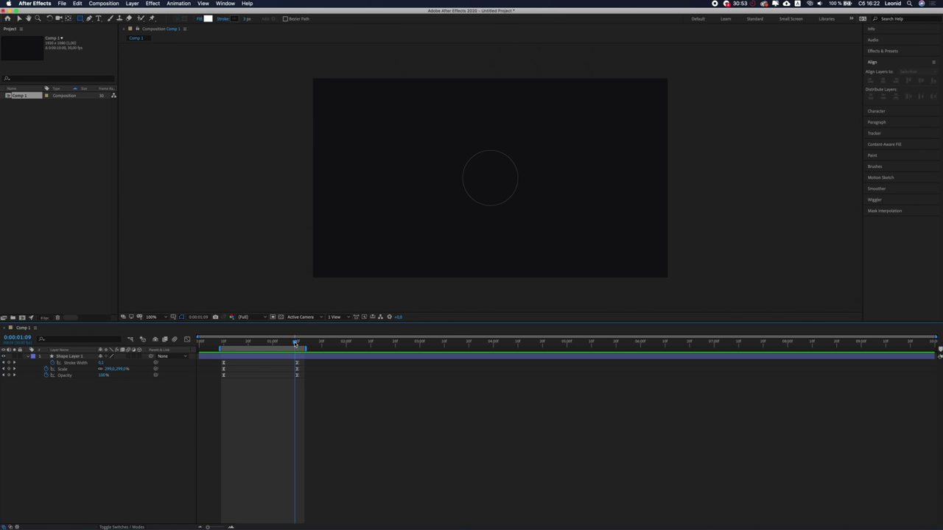
left_click_drag(293, 344, 224, 343)
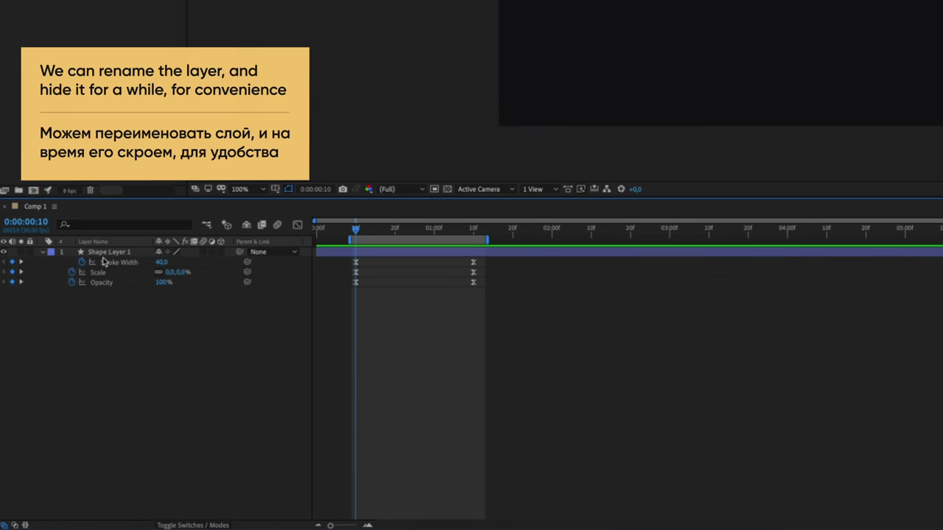
Rename Shape Layer 1 to 'Click 1'
left_click(108, 254)
key("Return")
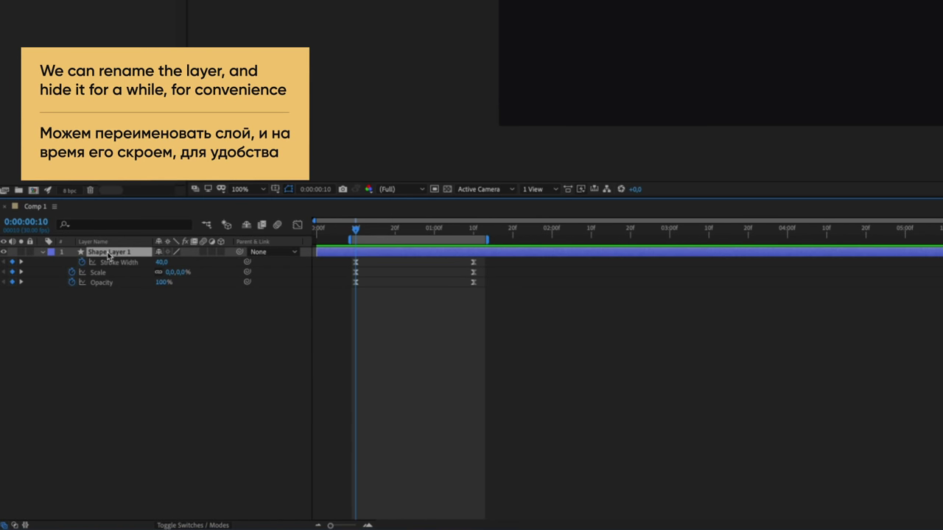
right_click(108, 255)
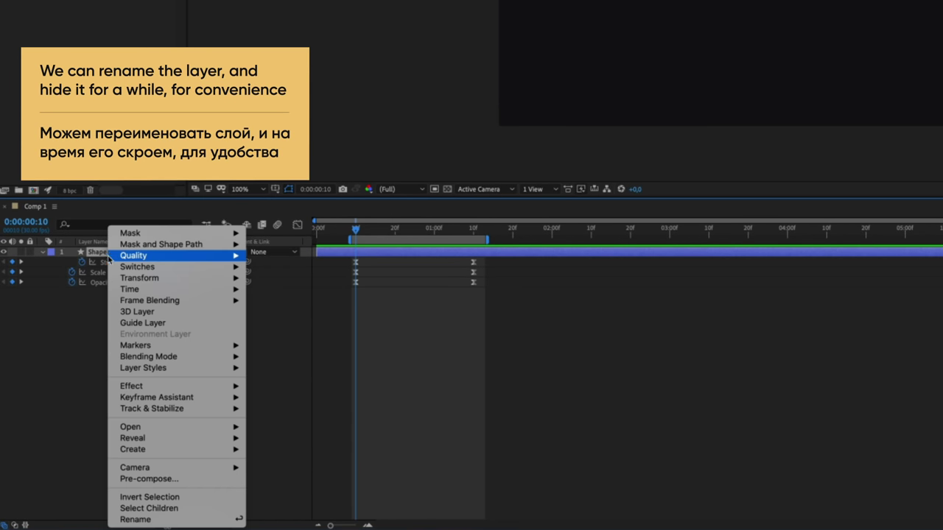
left_click(151, 520)
type("Click 1")
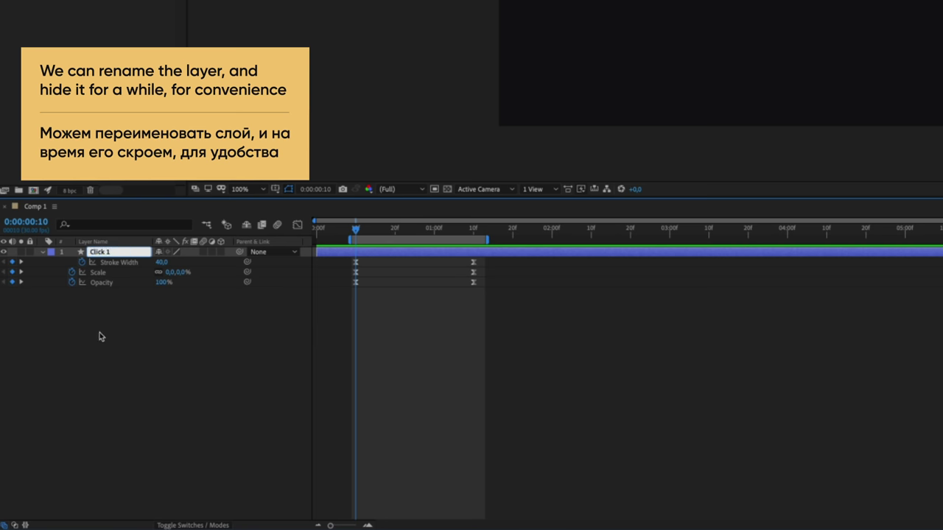
key("Return")
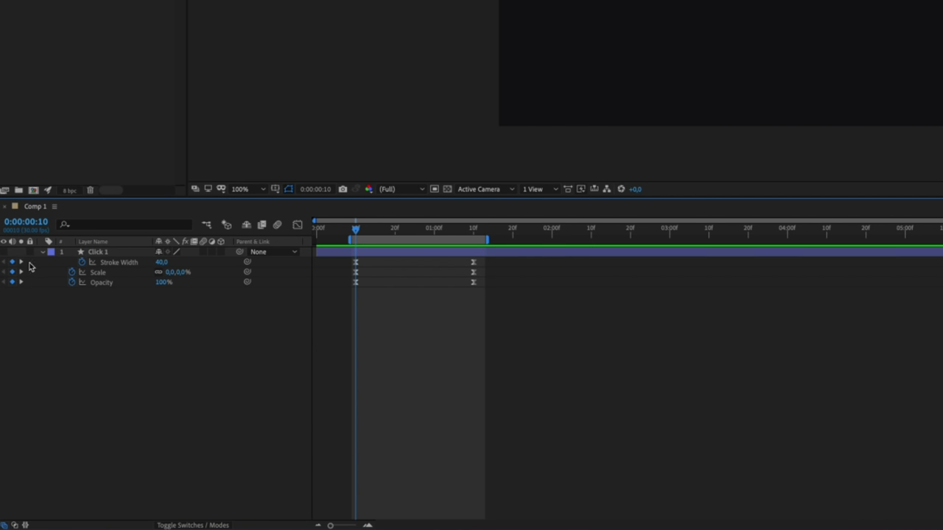
Create a second shape layer above Click 1
right_click(190, 321)
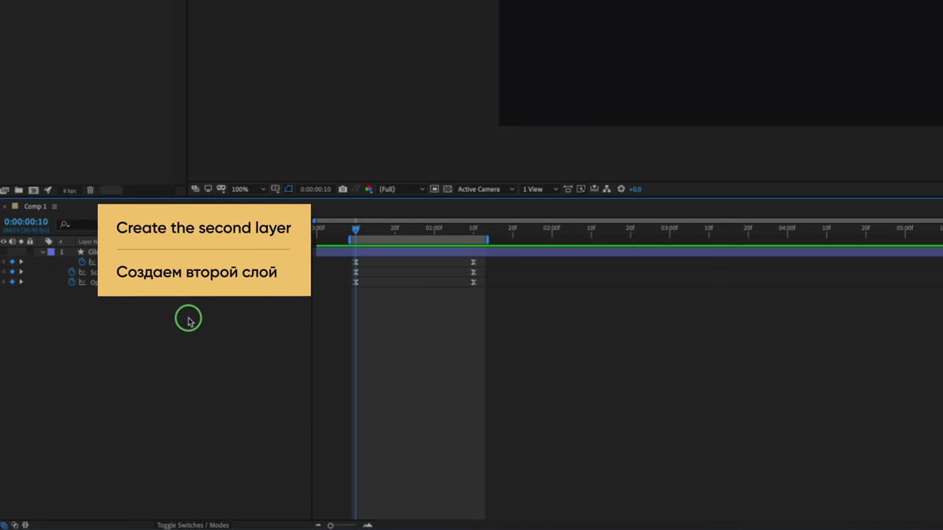
mouse_move(242, 331)
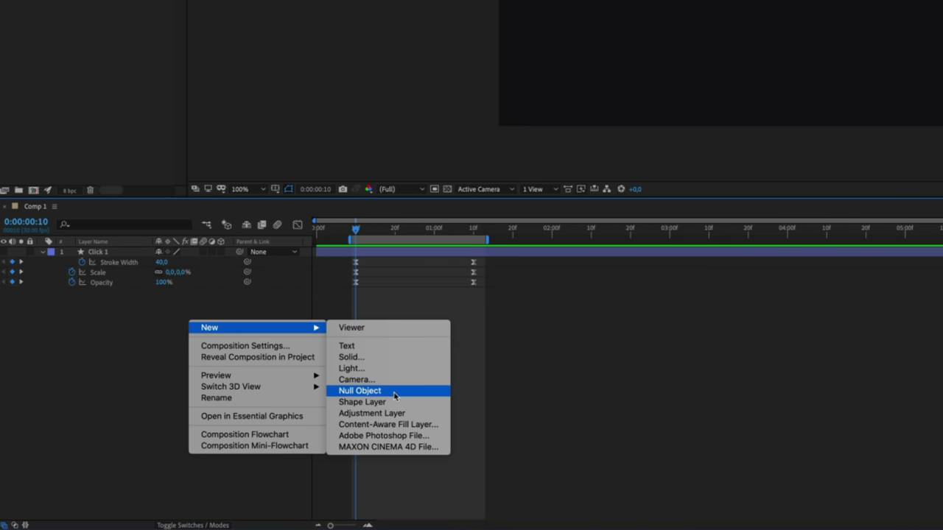
left_click(410, 403)
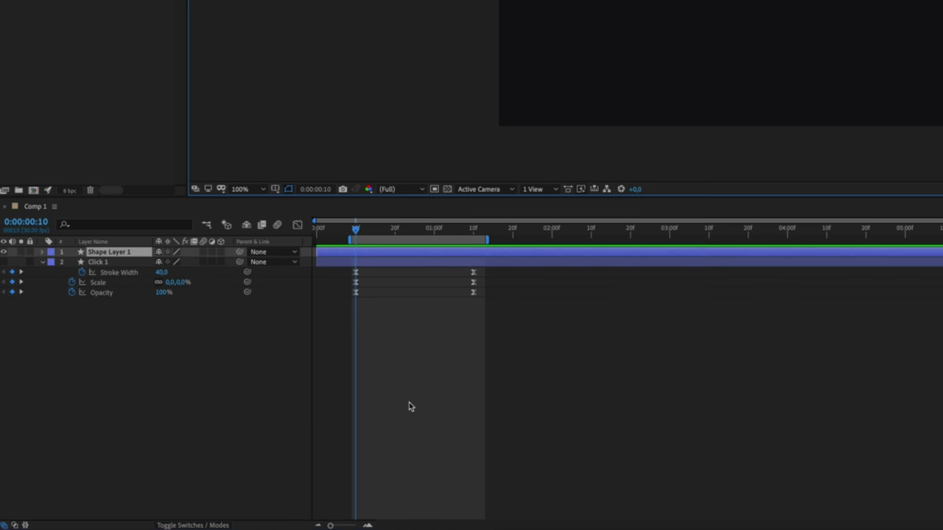
Rename the new shape layer to 'Click 2'
right_click(110, 255)
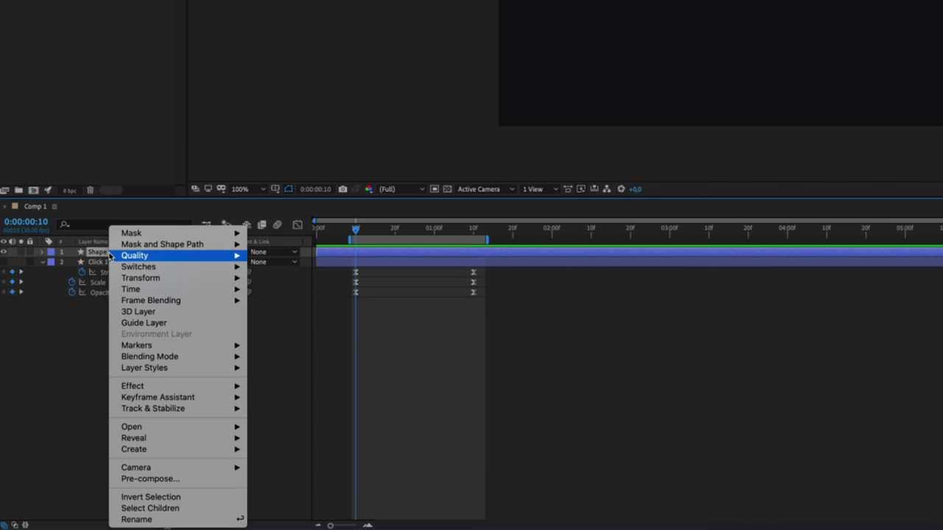
left_click(155, 514)
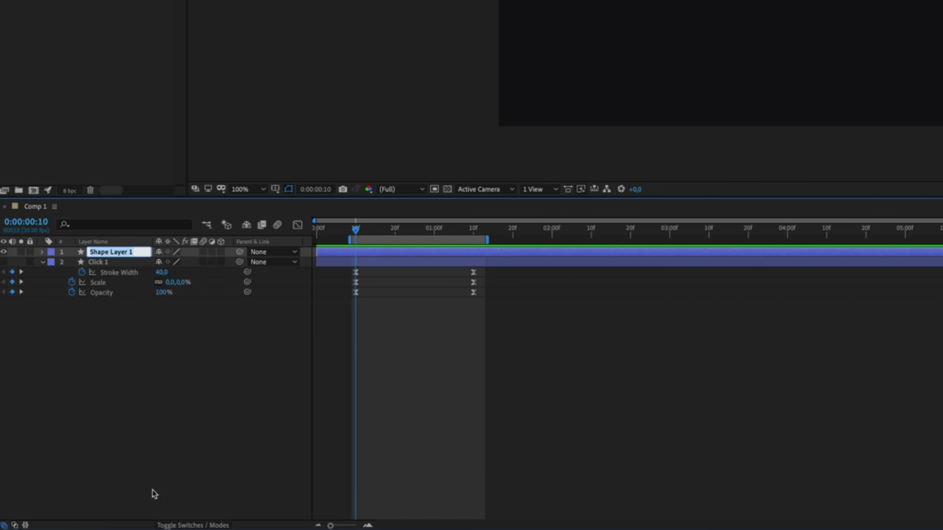
type("Click 2")
left_click(163, 400)
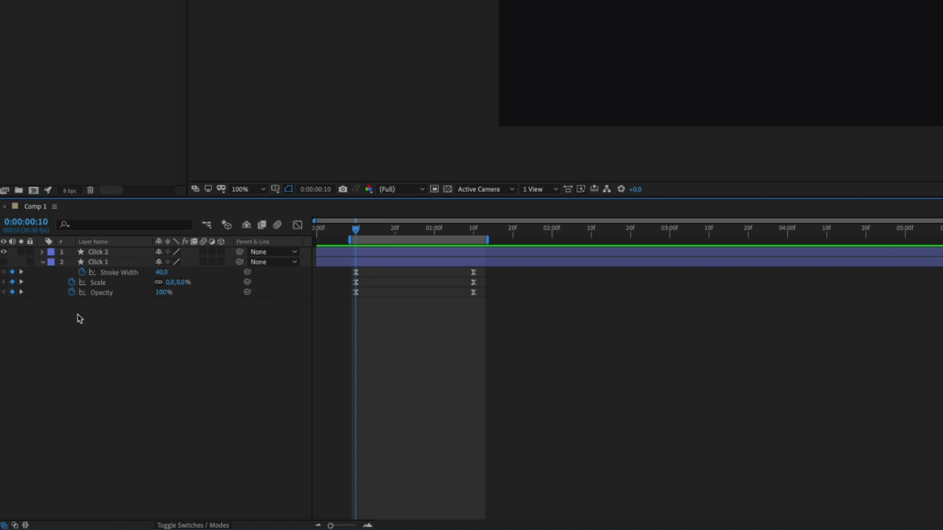
Add an ellipse path, a stroke and a fill to the Click 2 layer's contents
left_click(42, 253)
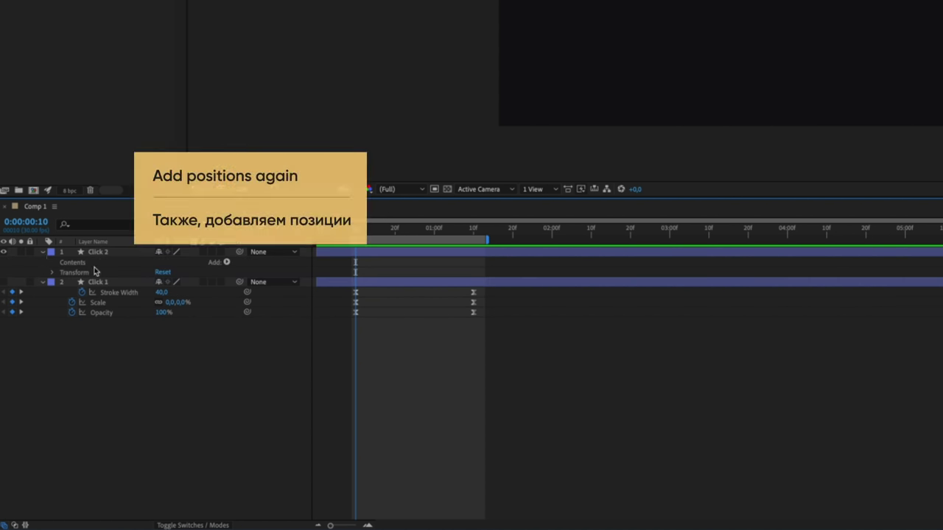
left_click(227, 263)
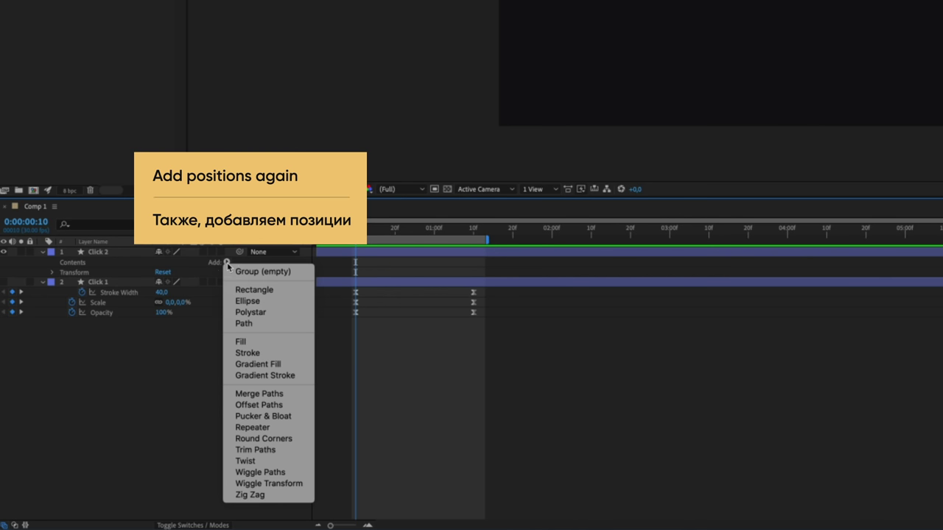
left_click(280, 302)
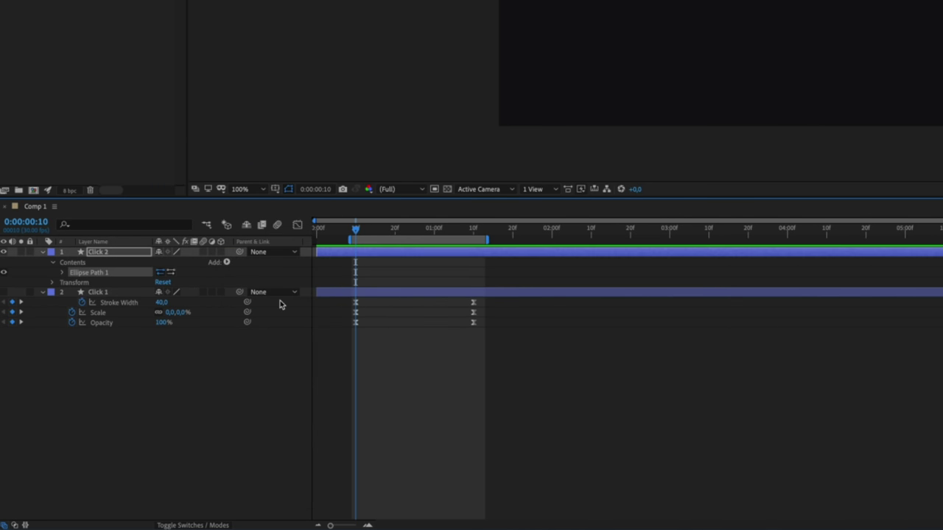
left_click(227, 263)
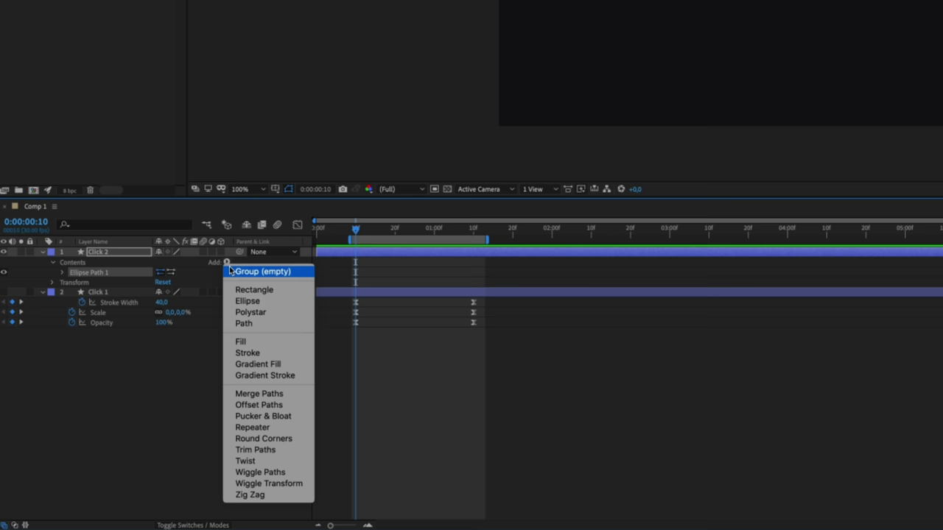
left_click(291, 355)
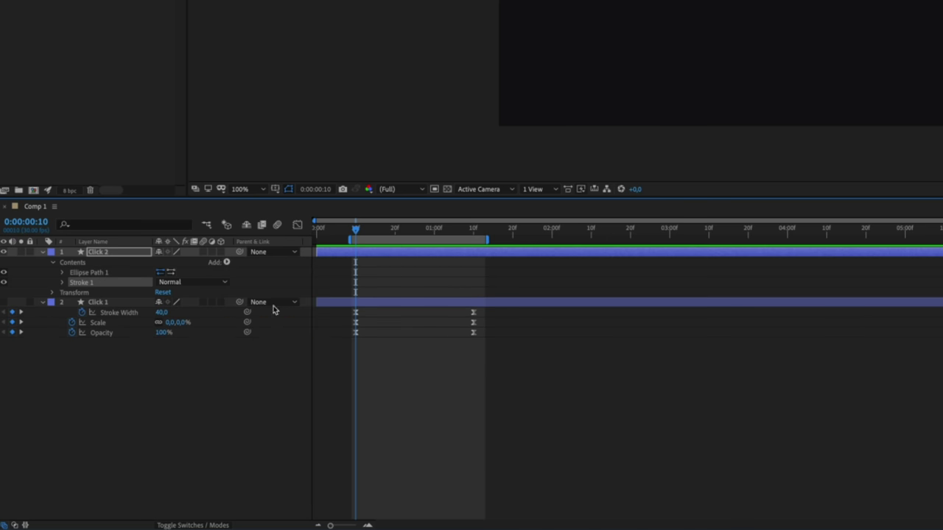
left_click(227, 263)
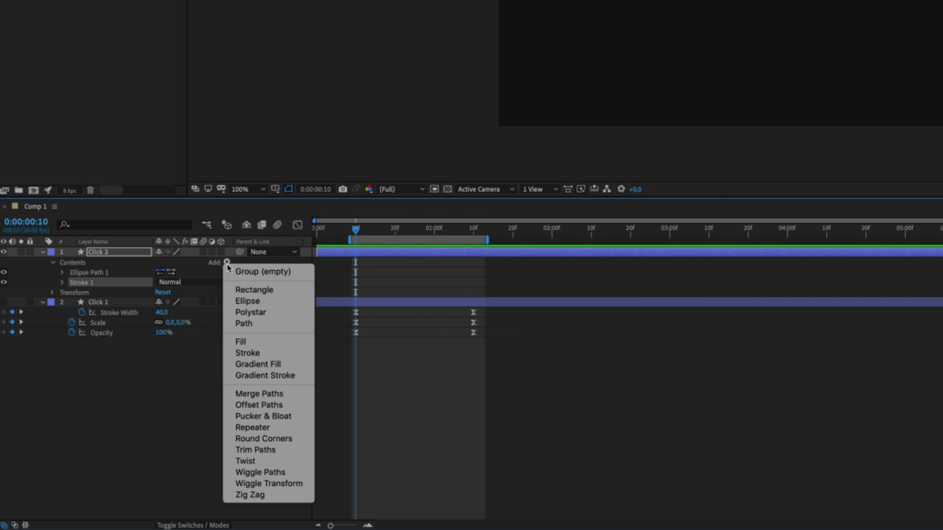
left_click(281, 343)
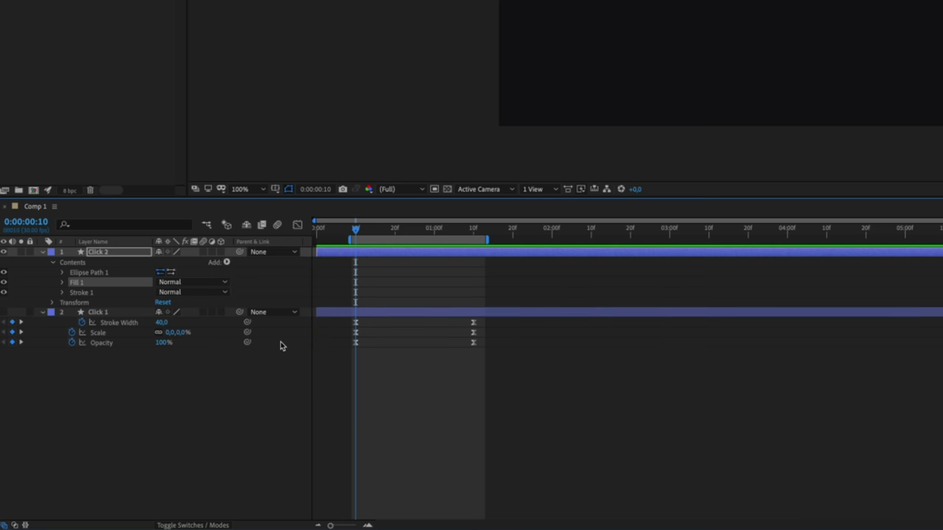
Set Click 2's Fill 1 colour to white and its opacity to 20%
left_click(62, 282)
left_click(62, 282)
left_click(62, 282)
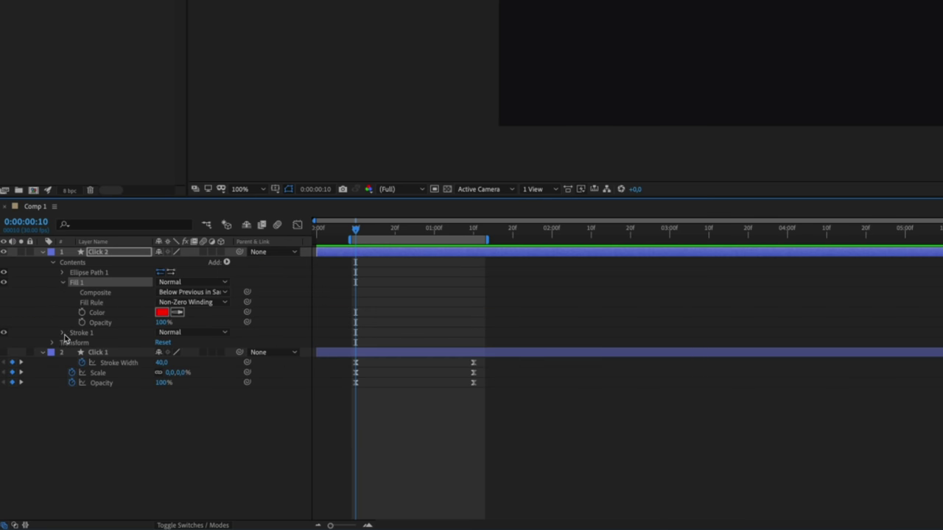
left_click(63, 333)
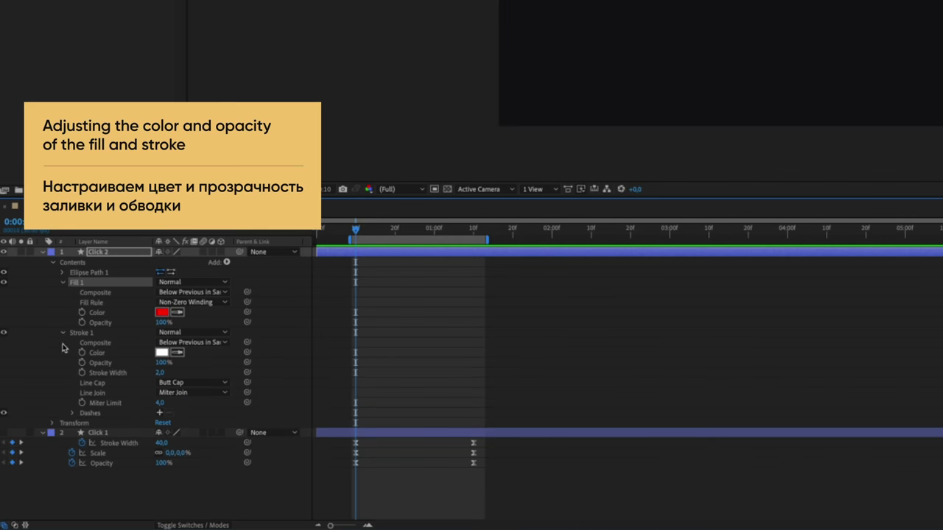
left_click(53, 423)
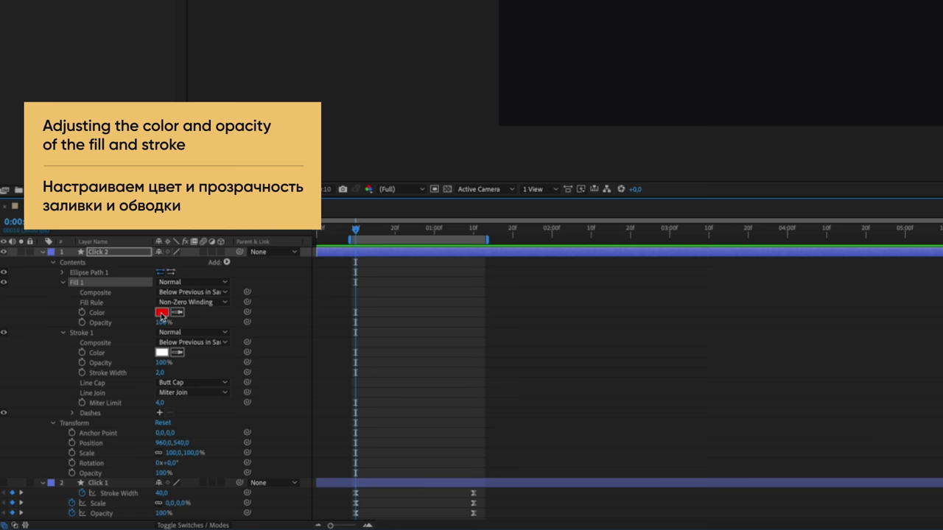
left_click(162, 314)
key("Return")
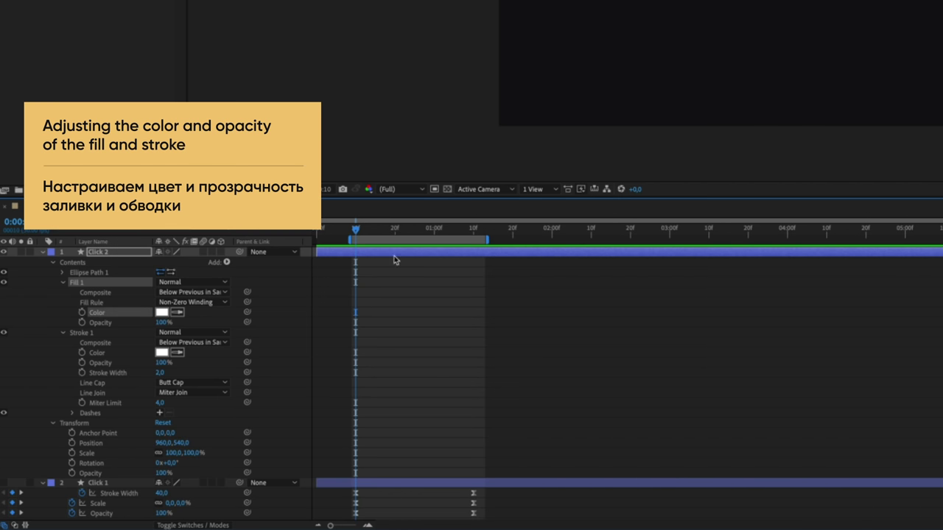
left_click(163, 322)
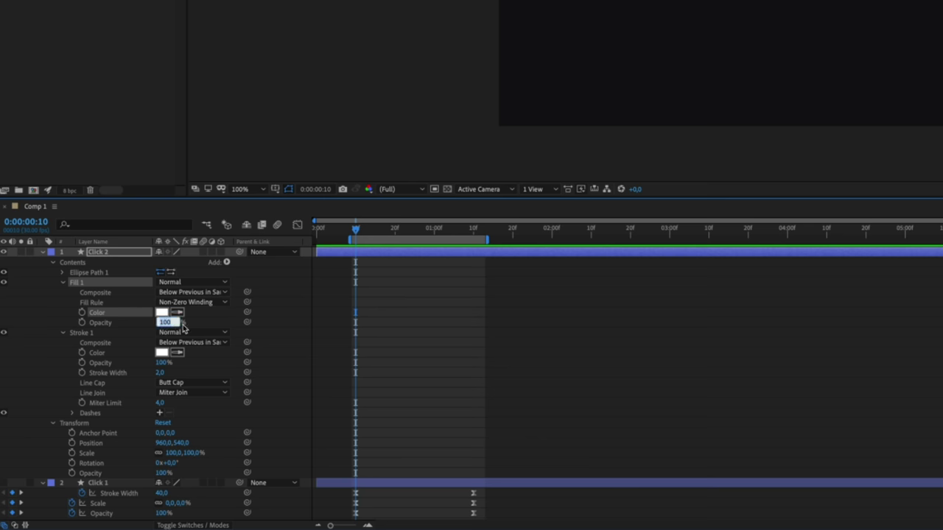
type("20")
key("Return")
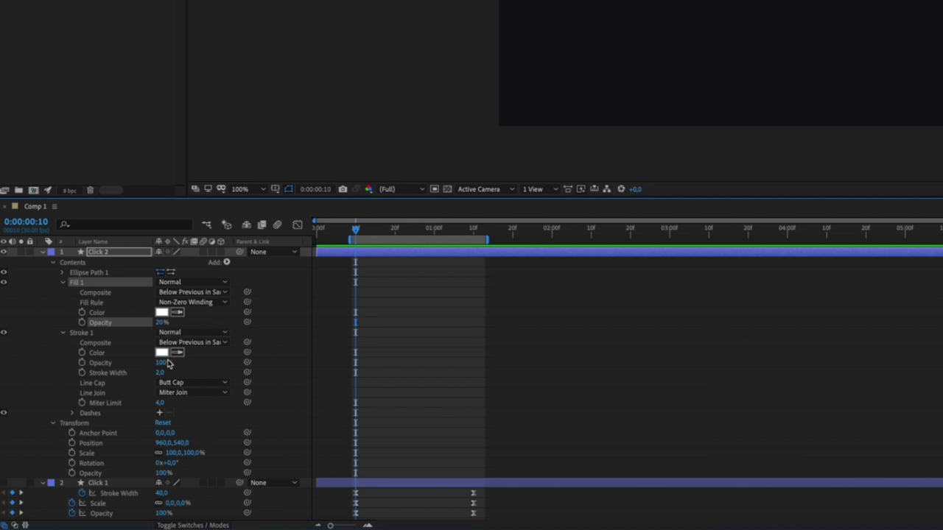
Set Click 2's Stroke 1 opacity to 40% and stroke width to 4
left_click(164, 362)
left_click(164, 363)
type("4")
key("Return")
left_click(163, 373)
type("4")
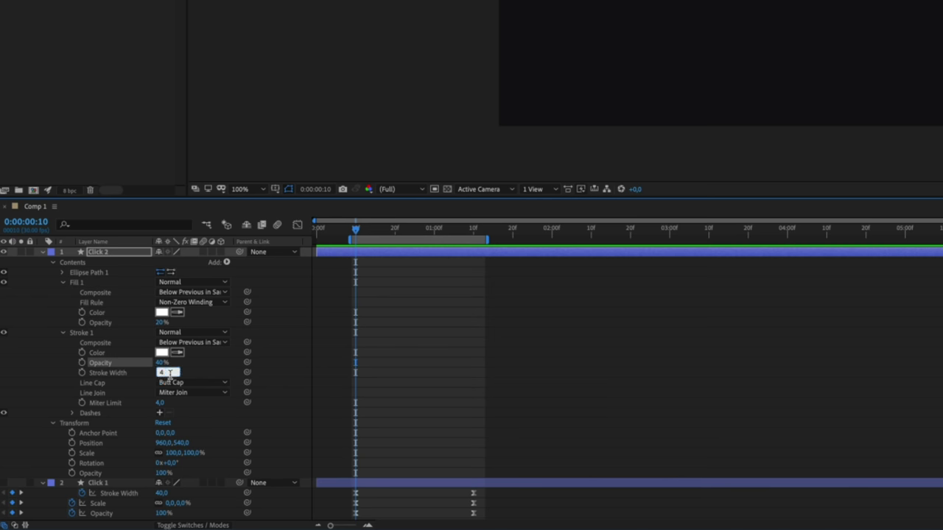
key("Return")
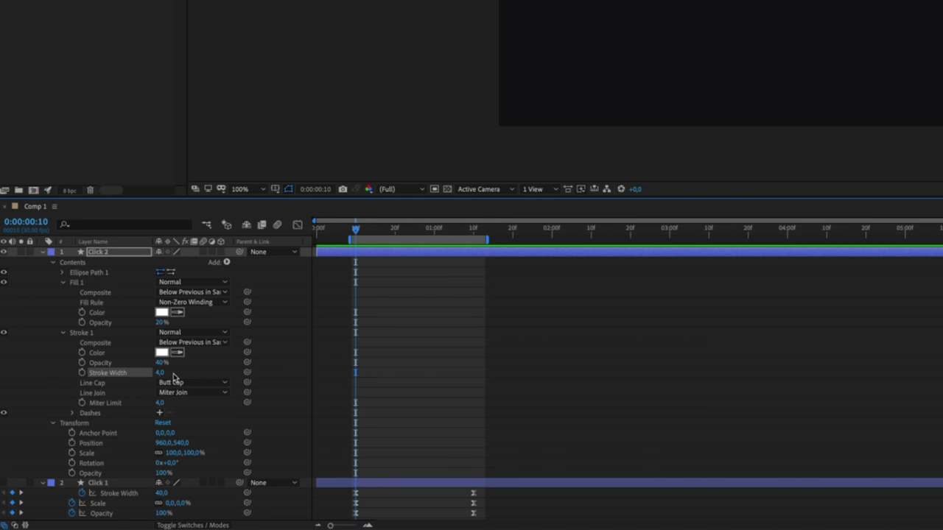
Enable Scale and Opacity keyframing on Click 2, with opacity 0% at frame 10
left_click(72, 454)
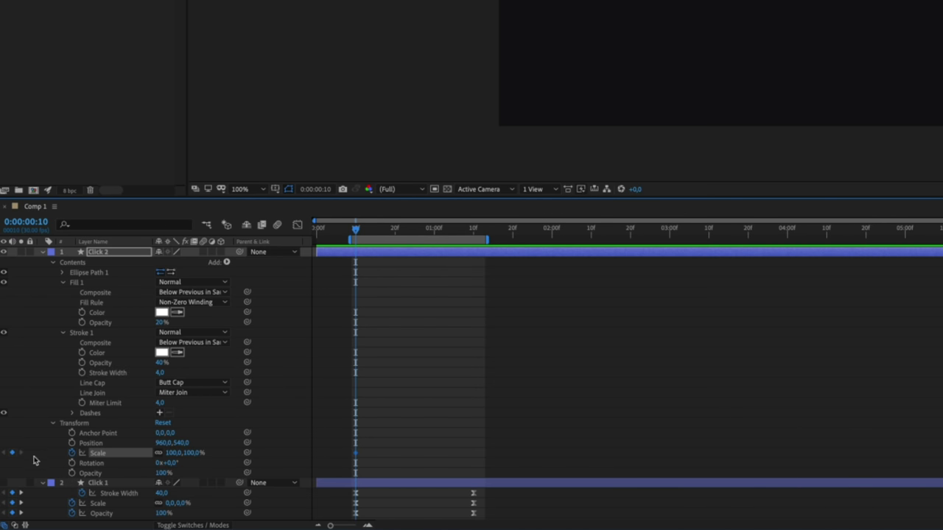
left_click(71, 473)
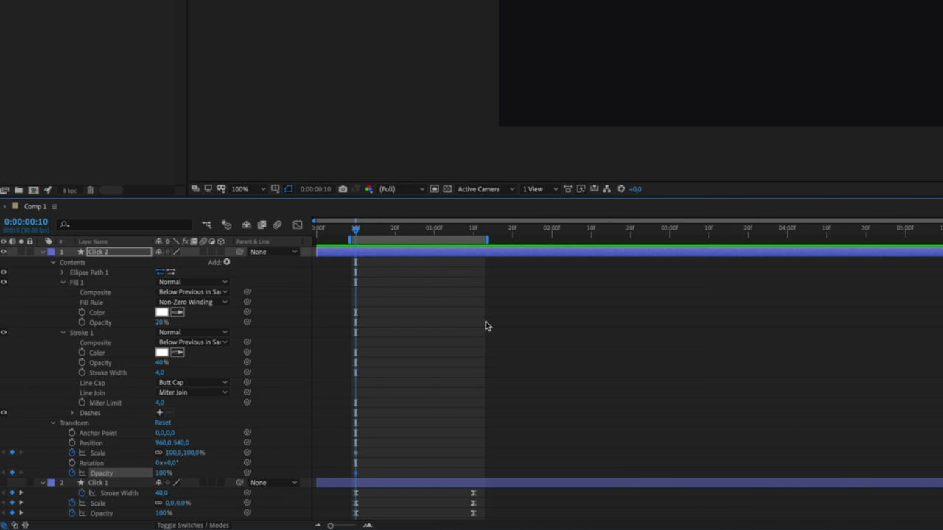
key("u")
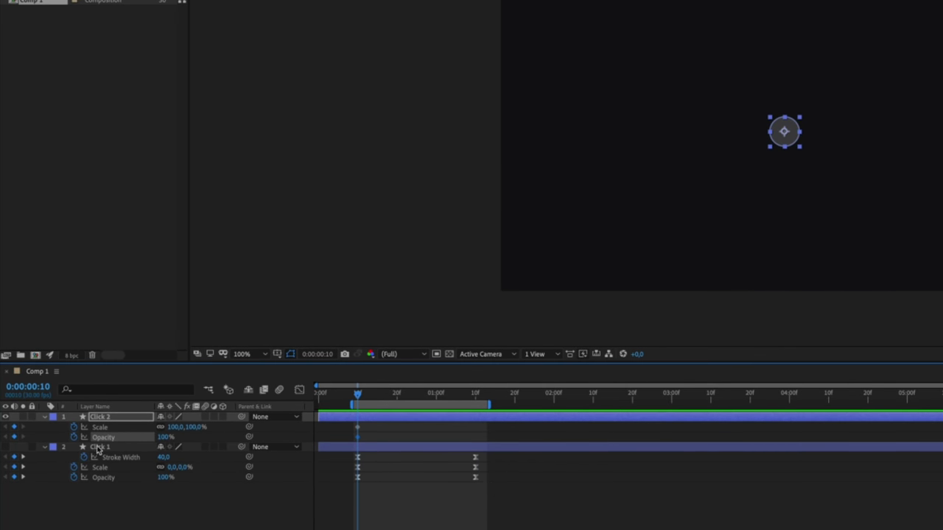
left_click(163, 439)
type("0")
key("Return")
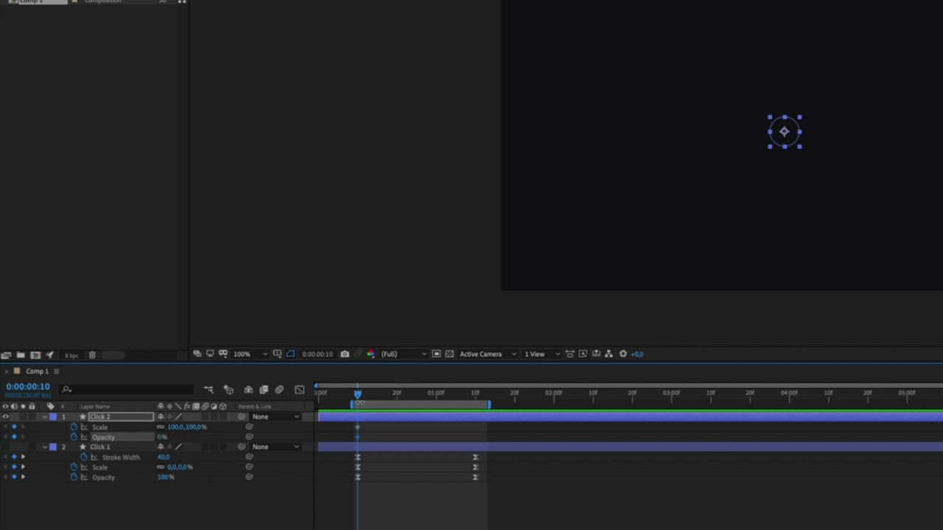
Add Scale and Opacity keyframes at 1:10, then set 70% scale and 100% opacity at 0:15
left_click_drag(359, 399, 477, 410)
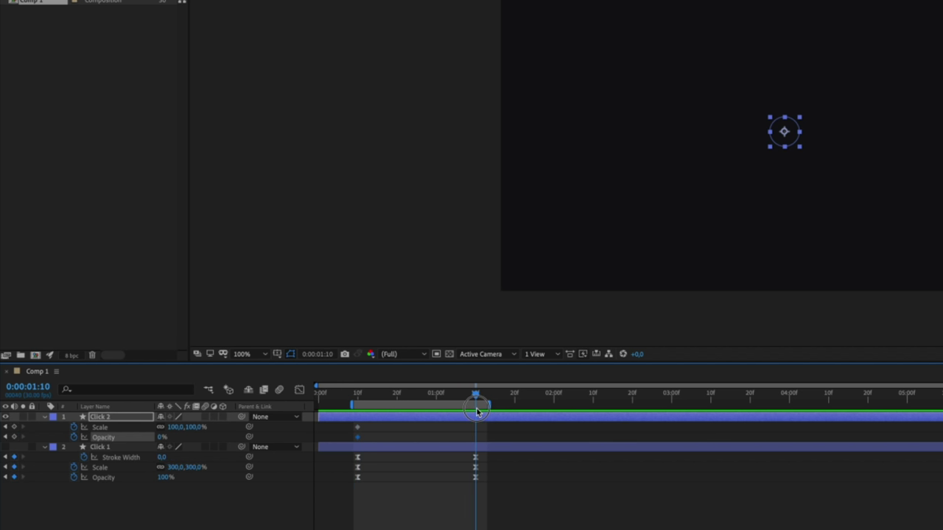
left_click(14, 428)
left_click(14, 437)
left_click_drag(476, 396, 379, 401)
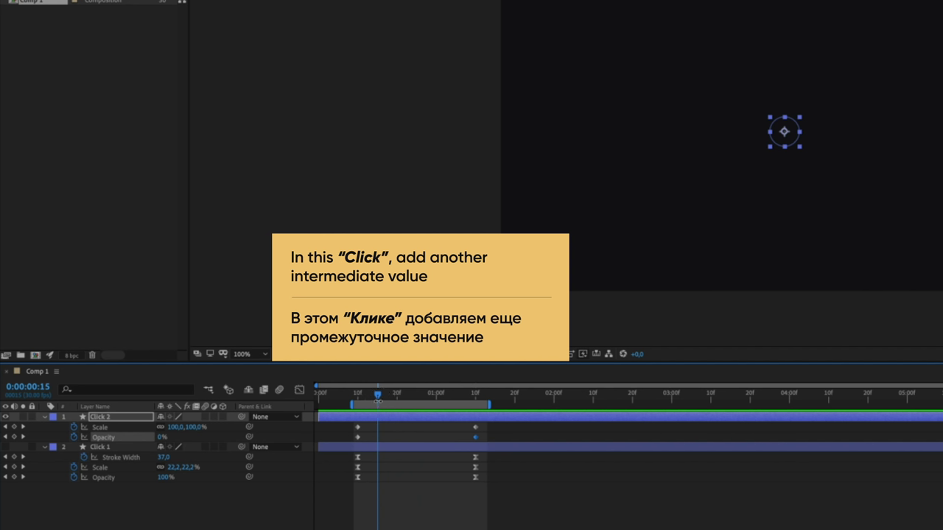
left_click(196, 427)
key("Return")
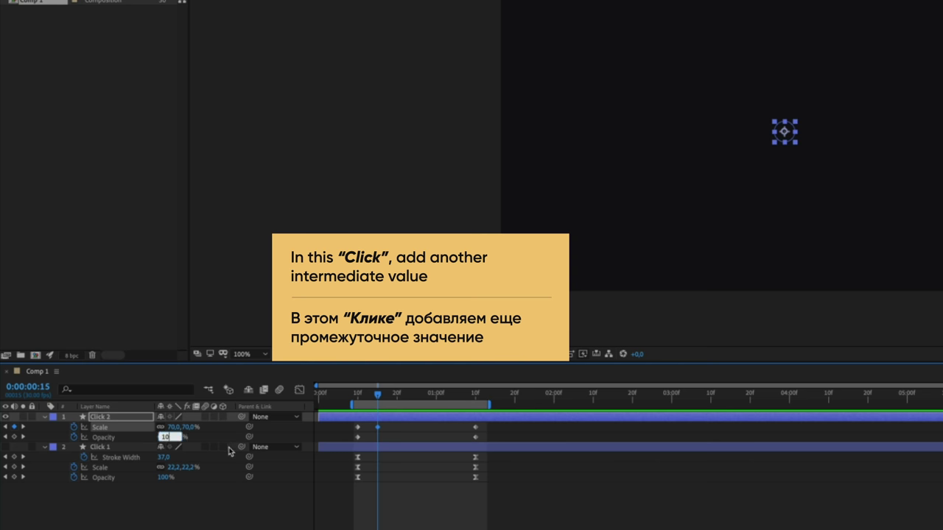
key("Return")
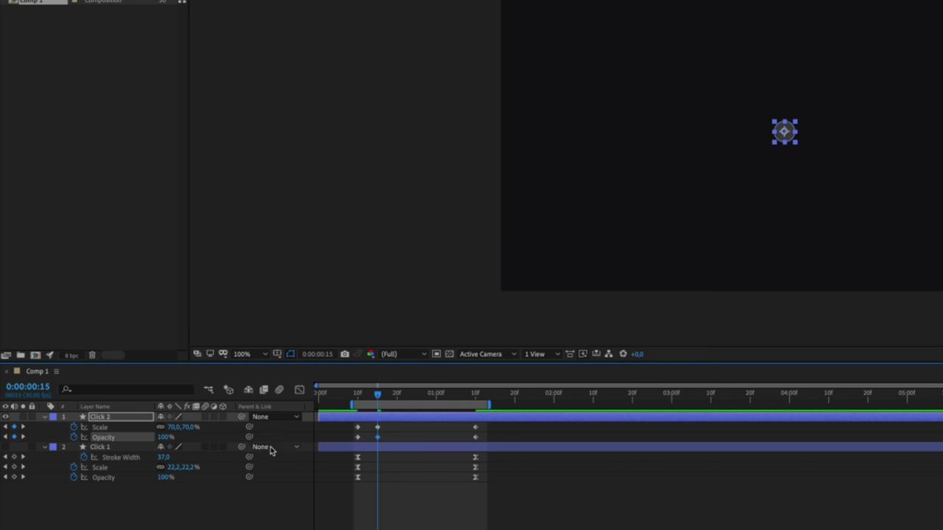
left_click(480, 439)
Apply Easy Ease to all Click 2 Scale and Opacity keyframes and widen their influence in the speed graph
left_click_drag(479, 440, 335, 424)
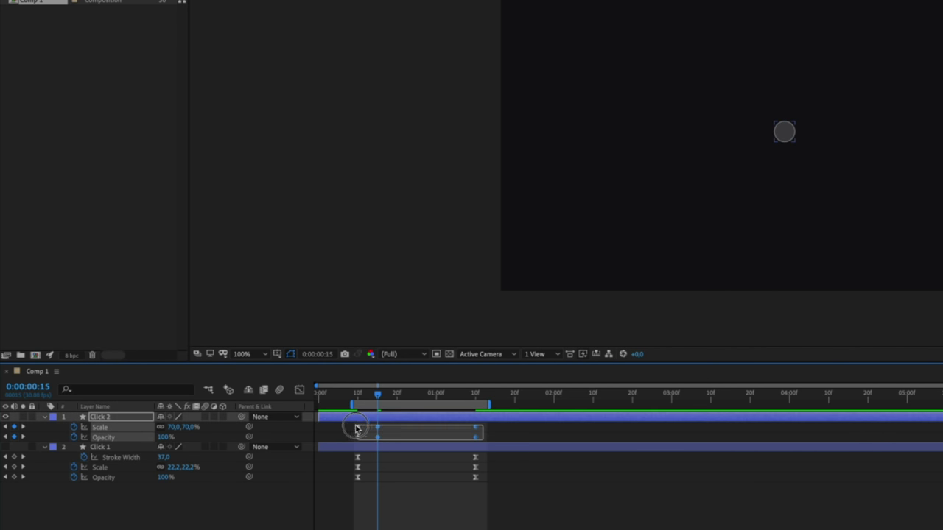
left_click(300, 391)
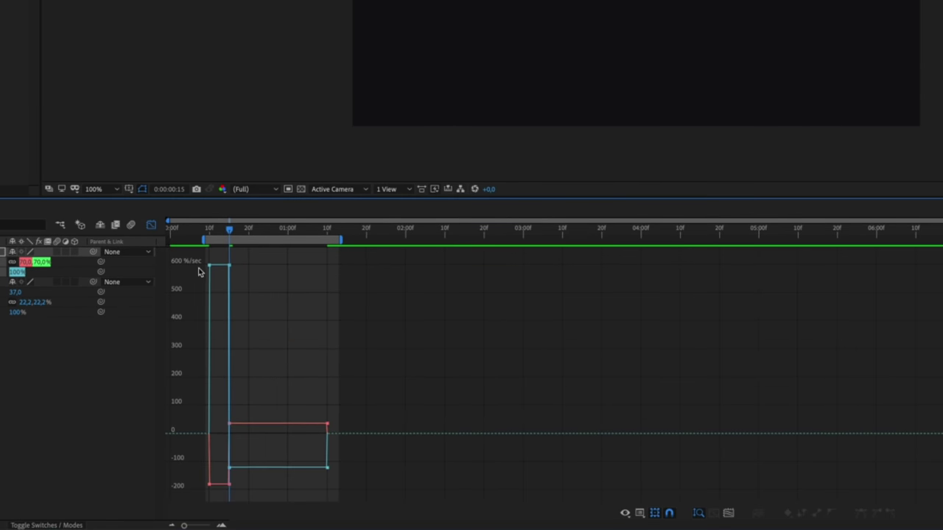
left_click_drag(202, 260, 338, 494)
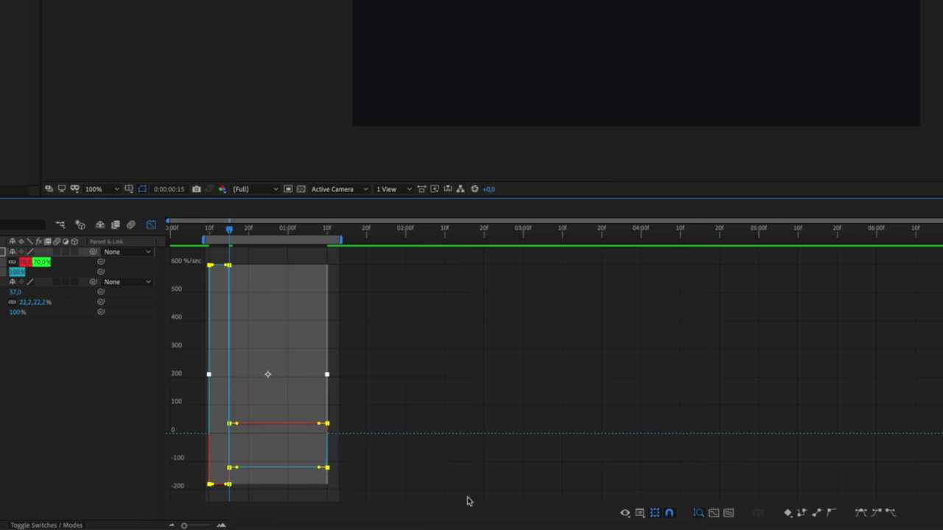
left_click(864, 515)
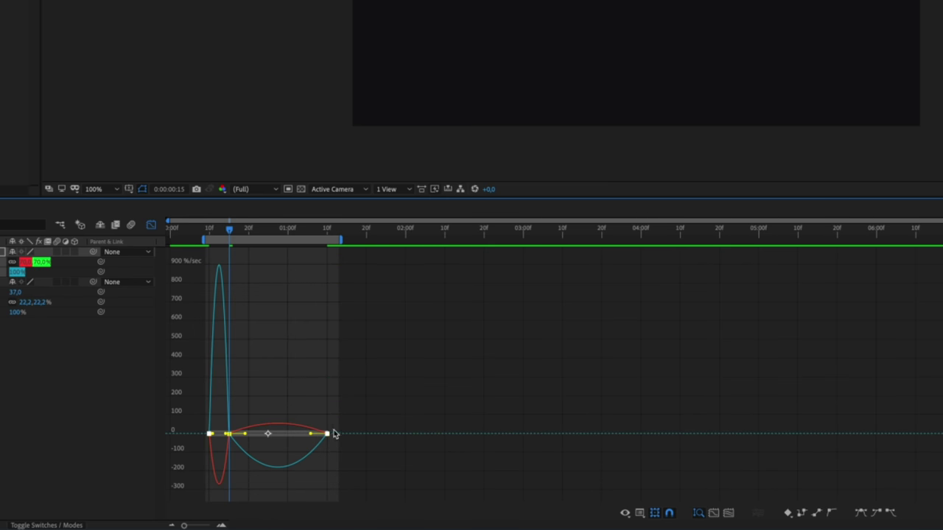
left_click_drag(312, 435, 238, 435)
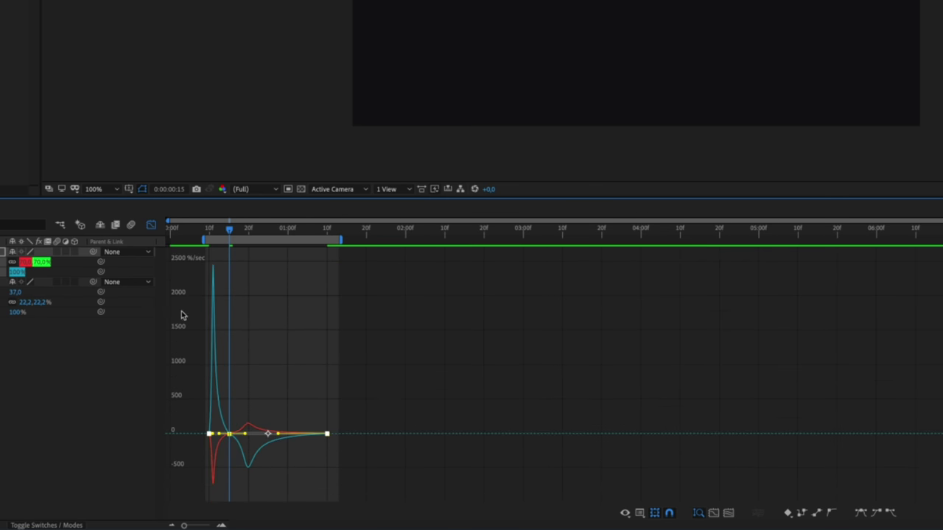
left_click(151, 227)
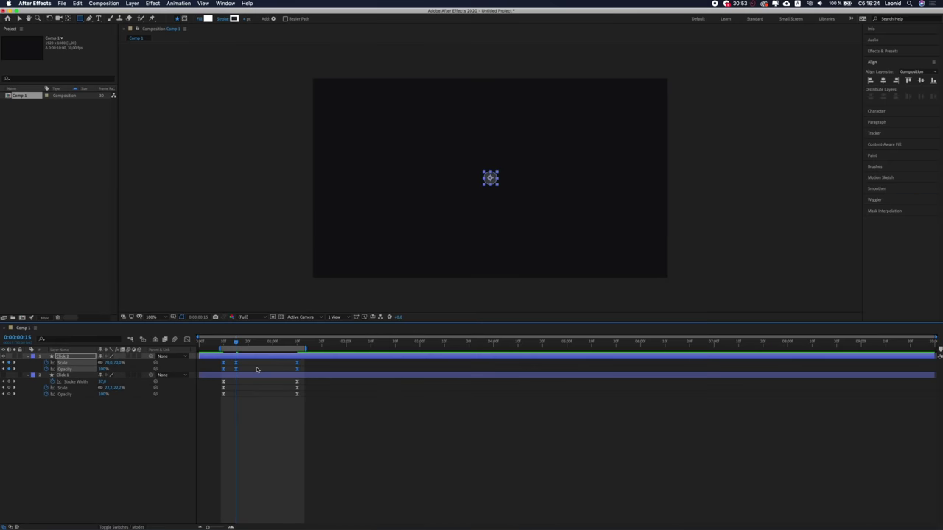
Preview the animation and make the Click 1 ring visible again
key("space")
key("space")
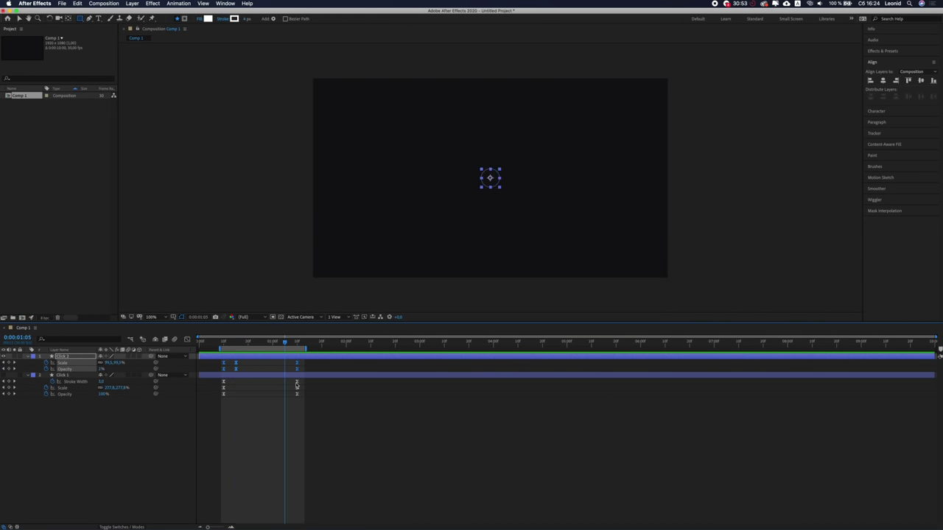
left_click(322, 404)
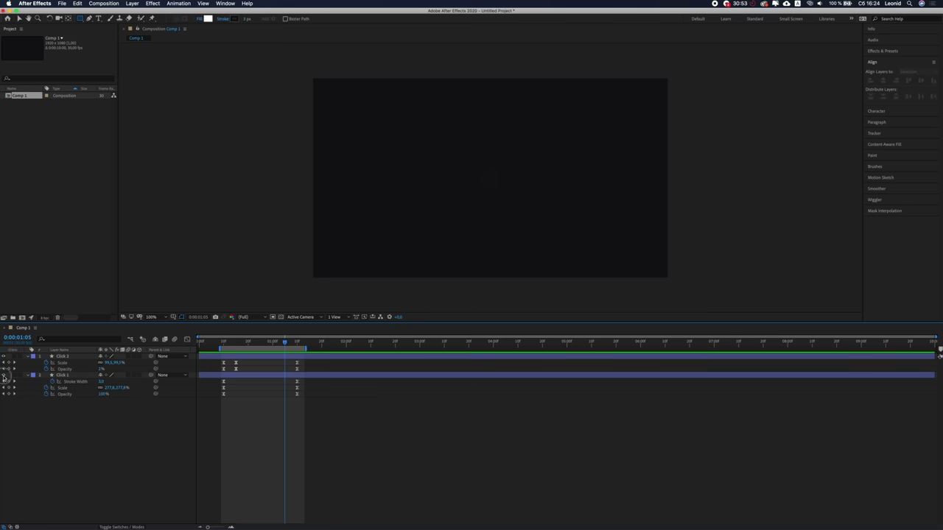
left_click(4, 376)
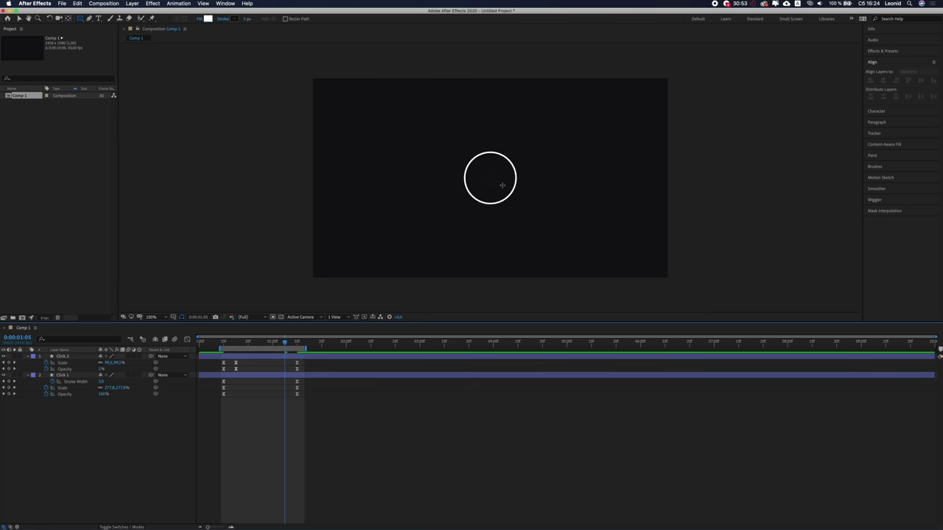
Move Click 1 left and Click 2 right of centre in the viewer, then play both ripples
key("v")
left_click_drag(505, 178, 487, 179)
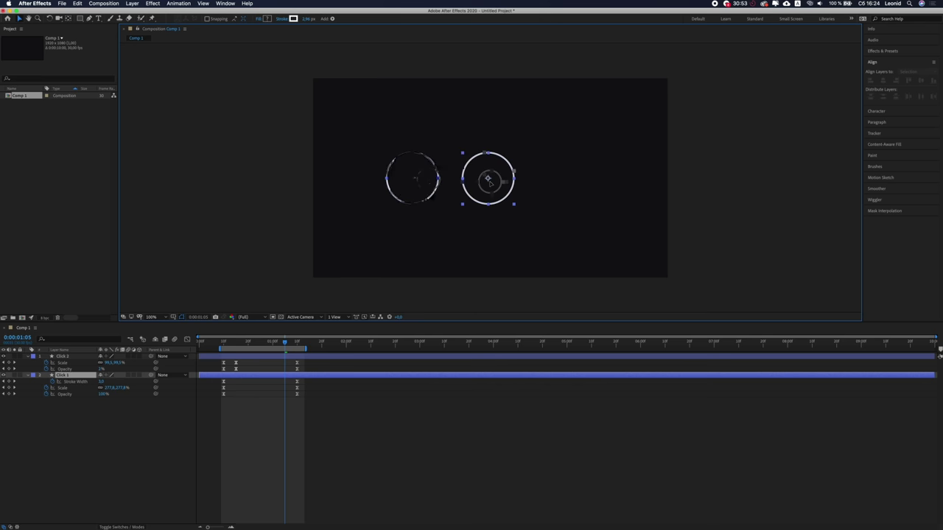
left_click(354, 358)
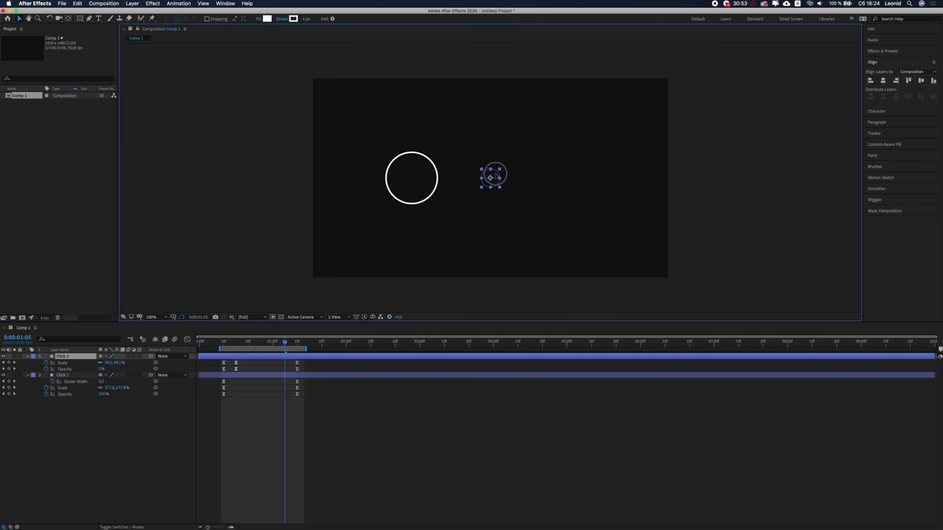
left_click_drag(495, 178, 557, 178)
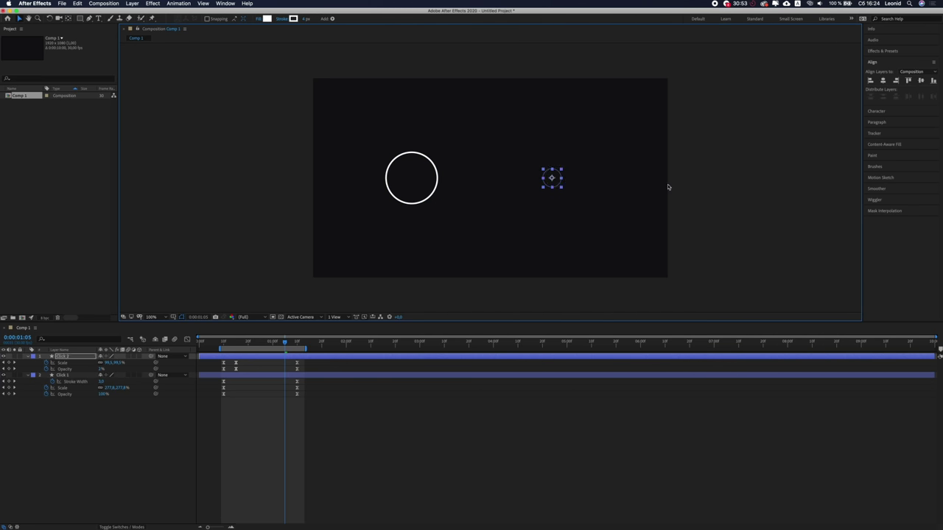
key("space")
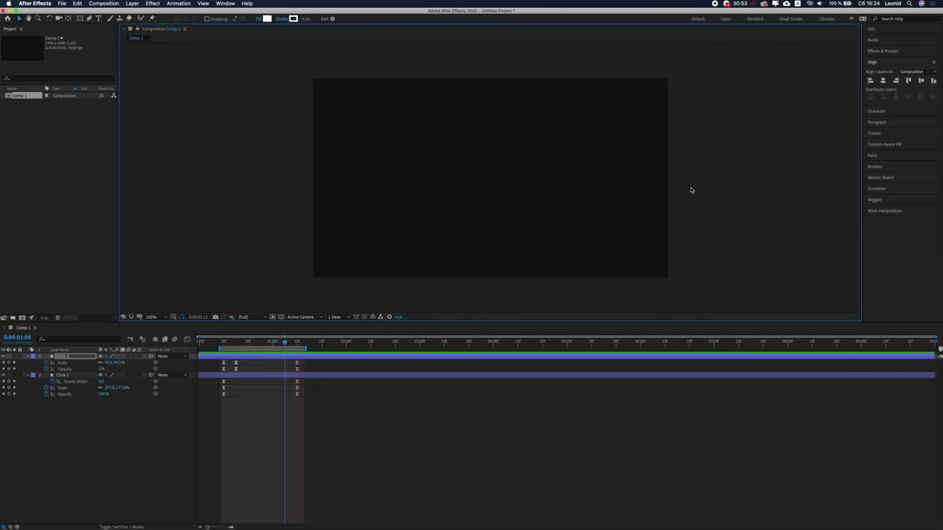